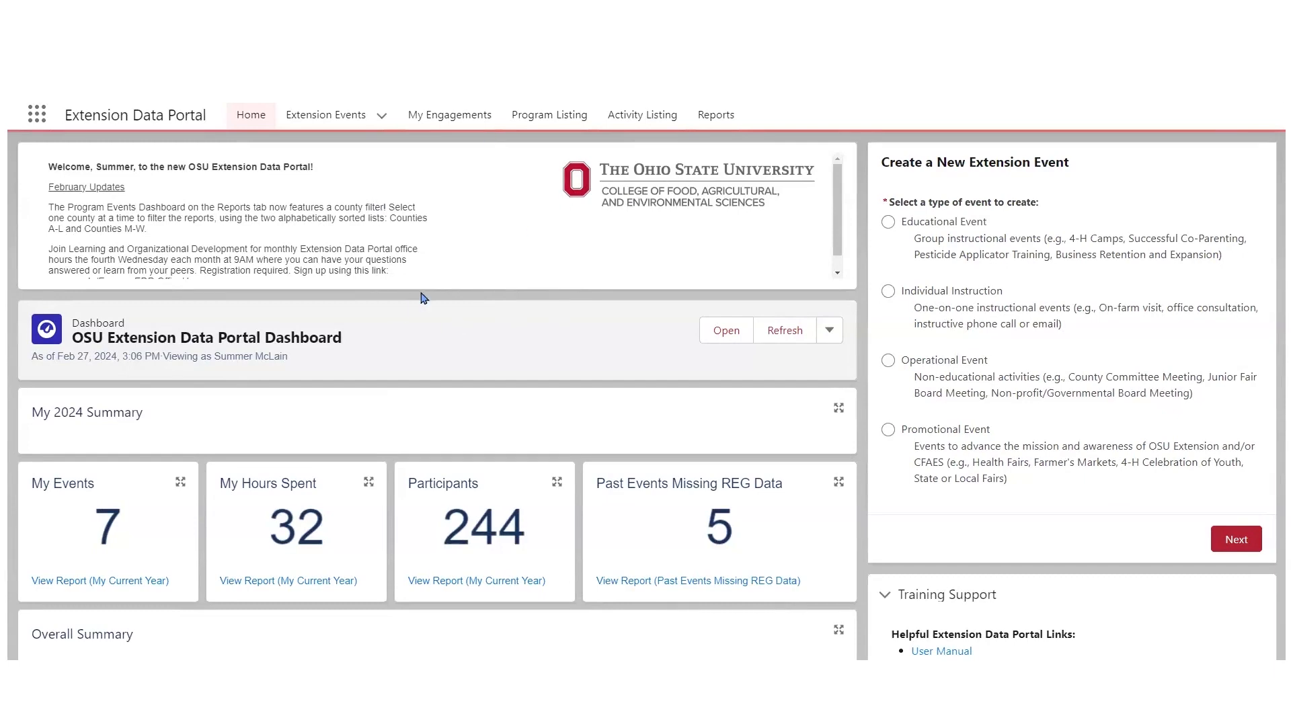
# - Look over the home dashboard's 2024 summary figures and the My Extension Teaching list of event titles
pyautogui.scroll(-5, 437, 402)
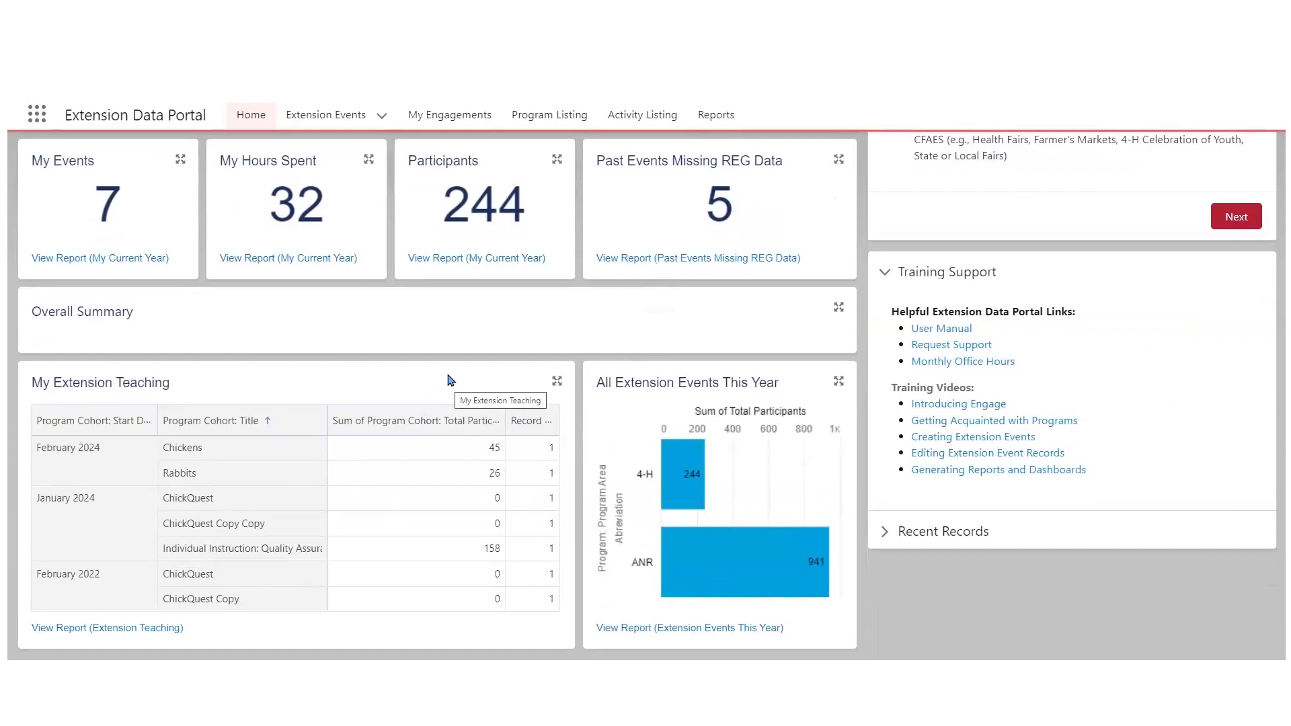
pyautogui.scroll(3, 451, 380)
pyautogui.scroll(-3, 460, 330)
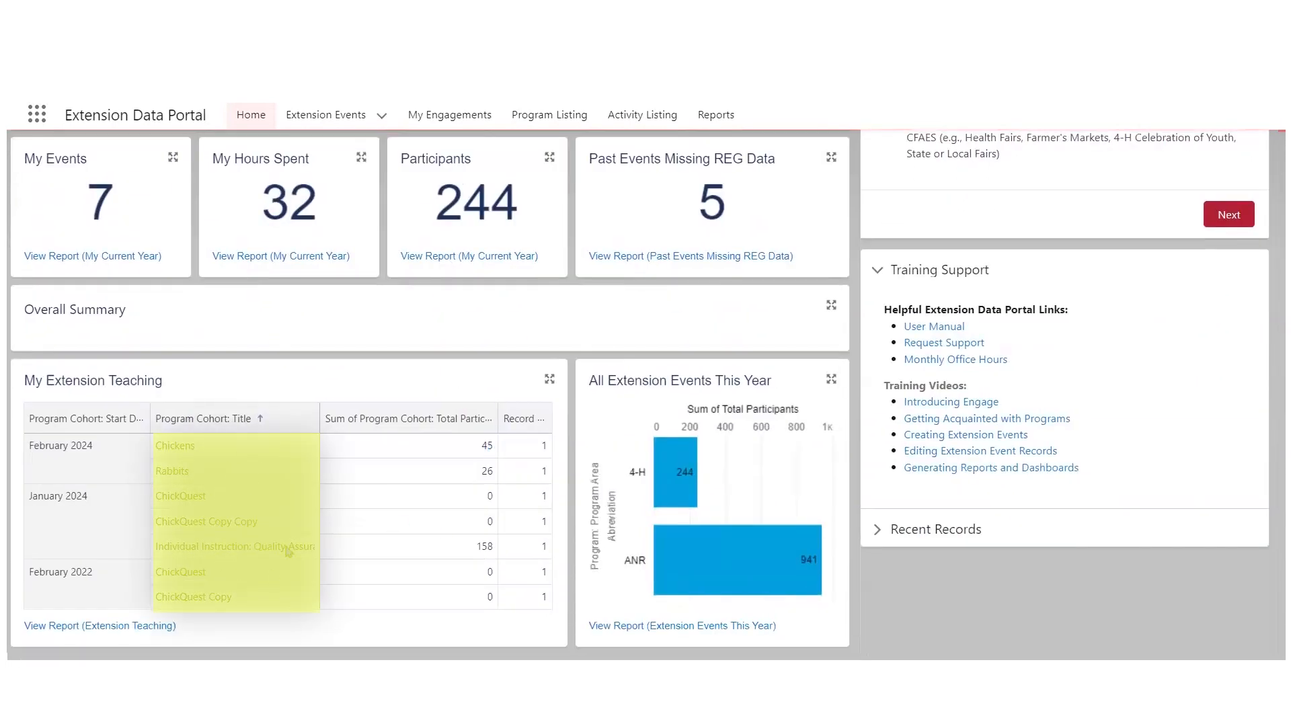
pyautogui.scroll(3, 253, 542)
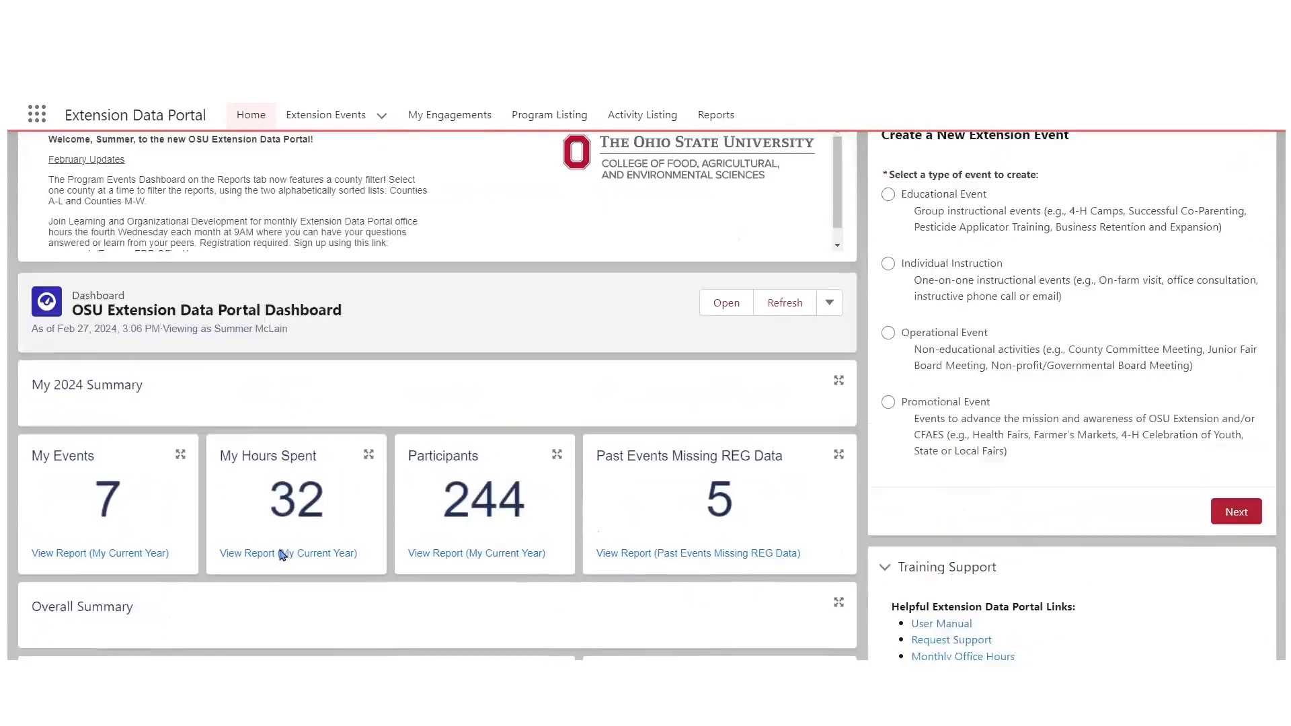
pyautogui.scroll(-1, 294, 556)
pyautogui.scroll(-1, 294, 558)
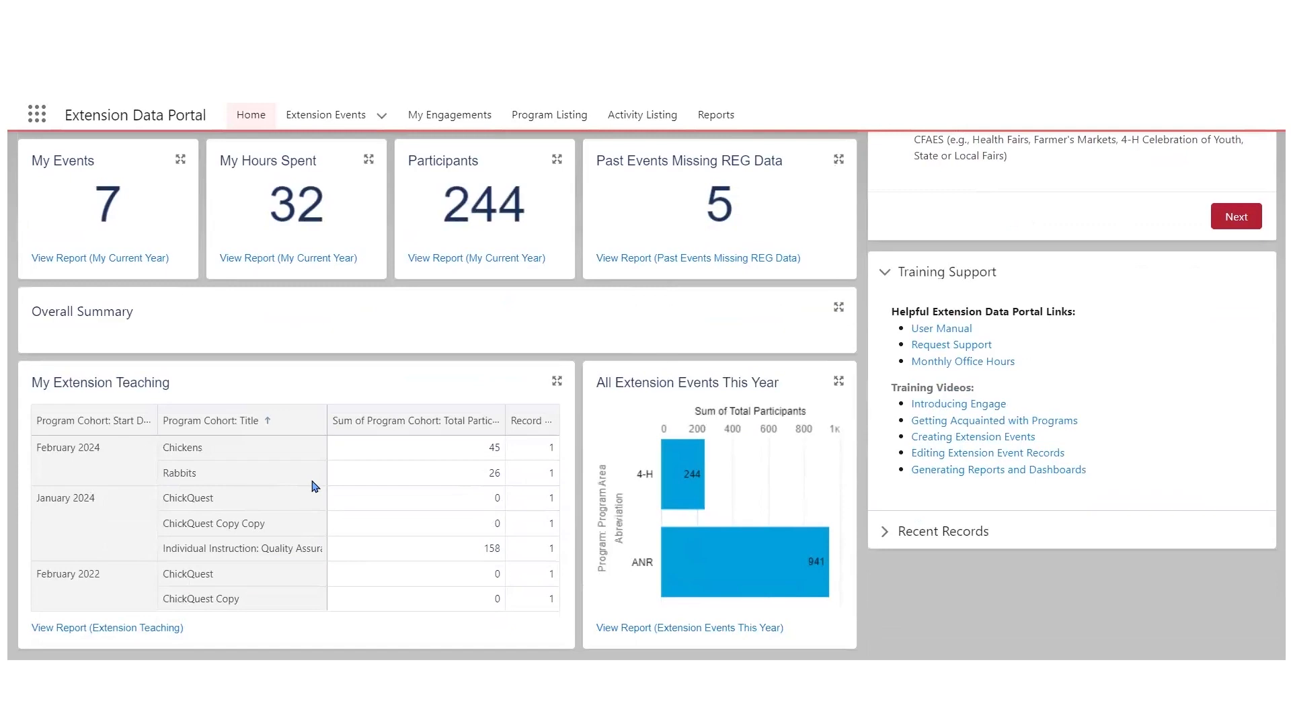
pyautogui.scroll(4, 319, 498)
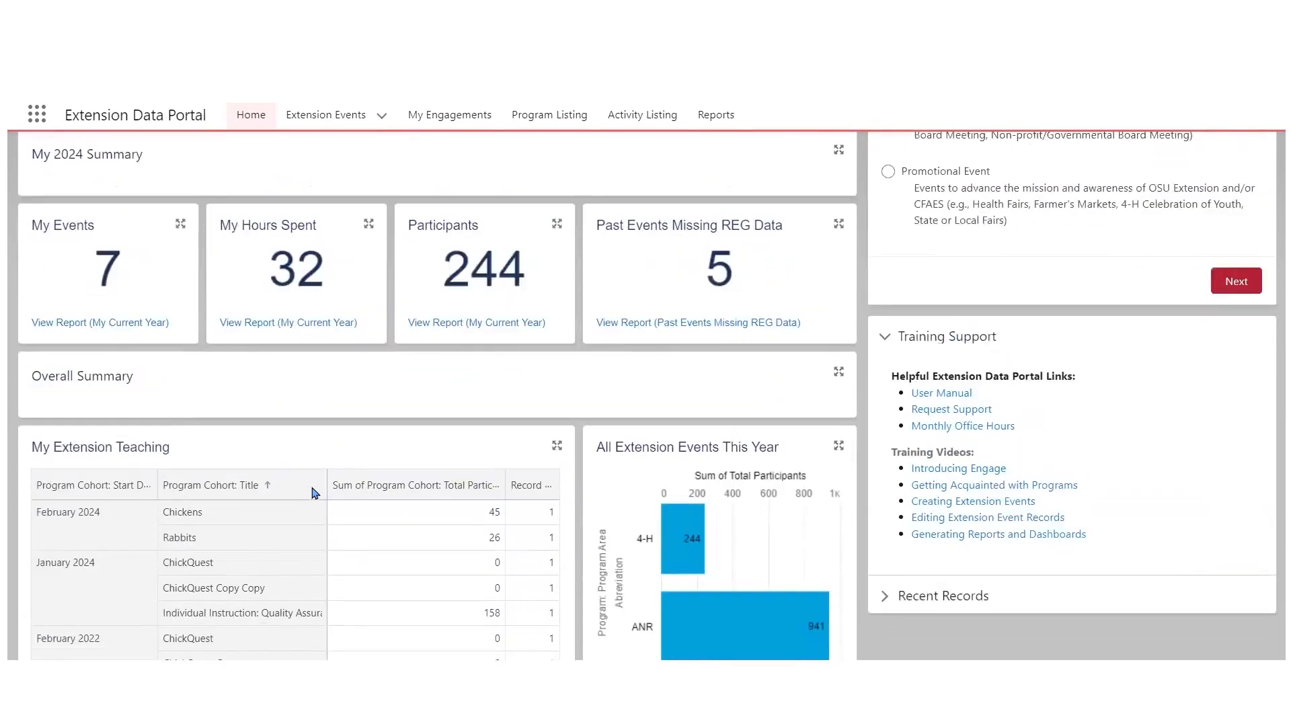
# - Open the Extension Events list and show the Recently Viewed list view
pyautogui.click(334, 119)
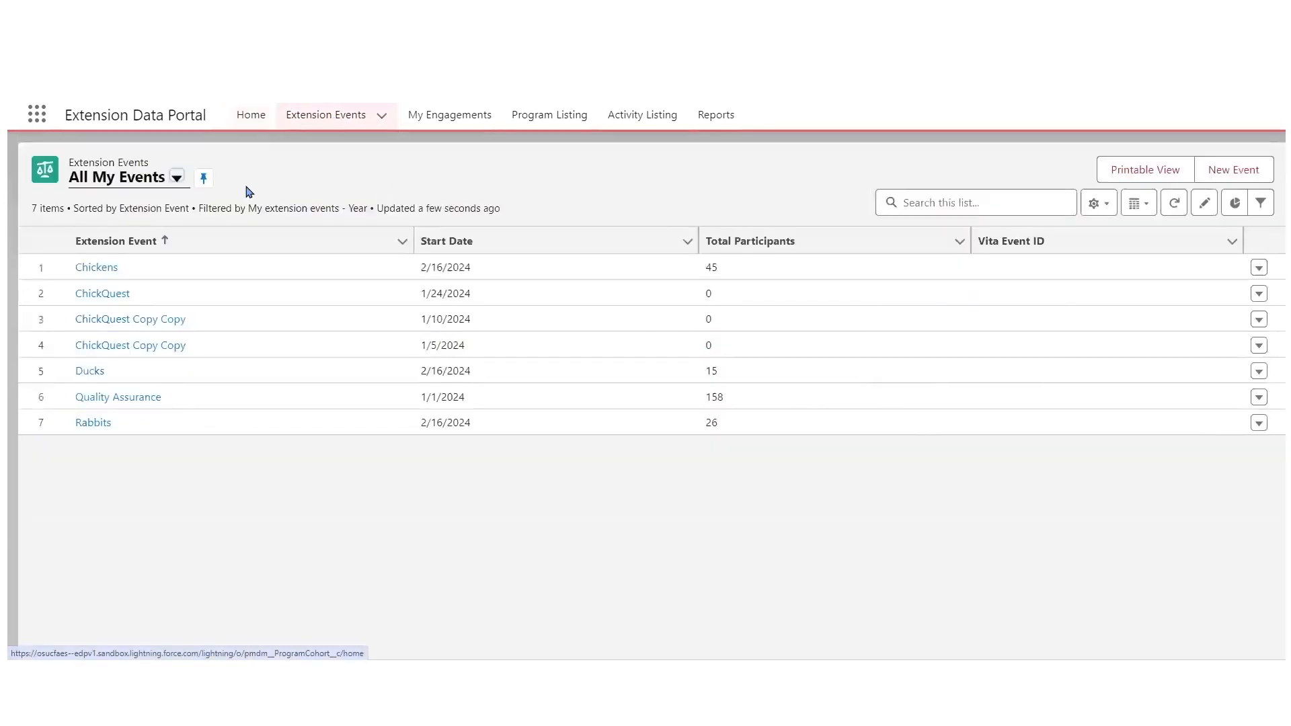
pyautogui.click(176, 182)
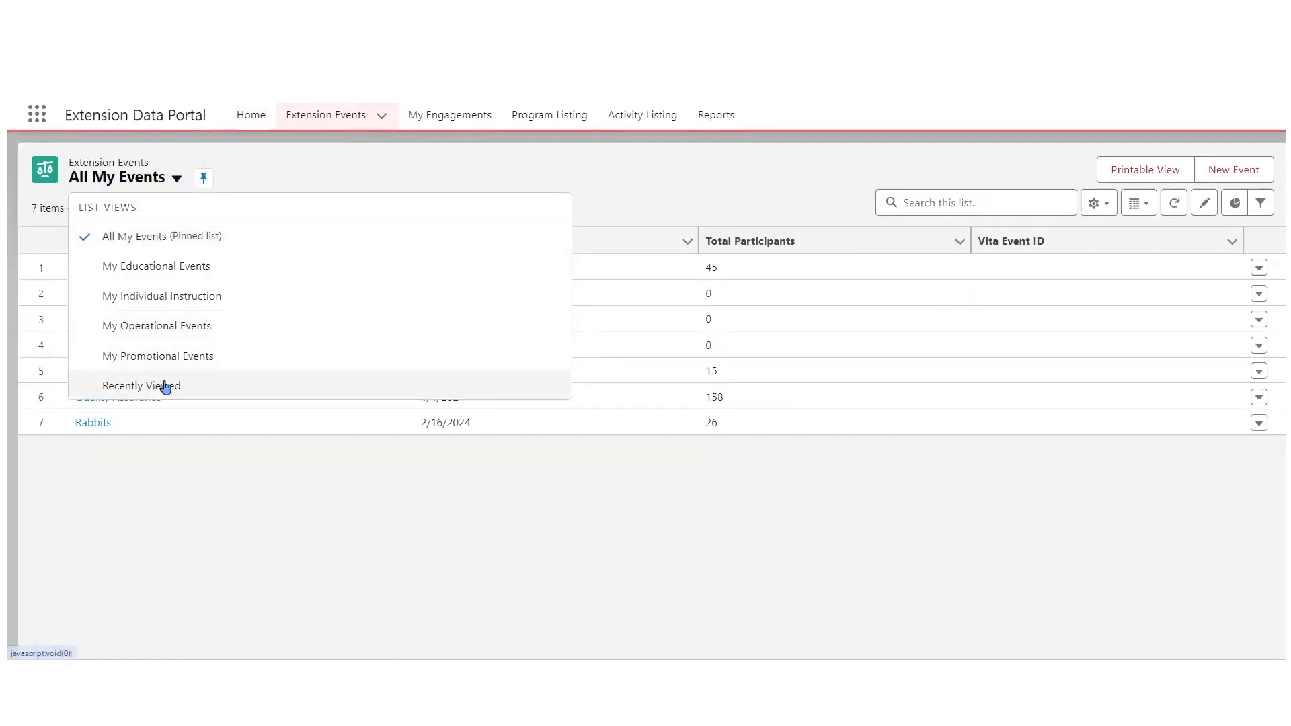
pyautogui.click(141, 386)
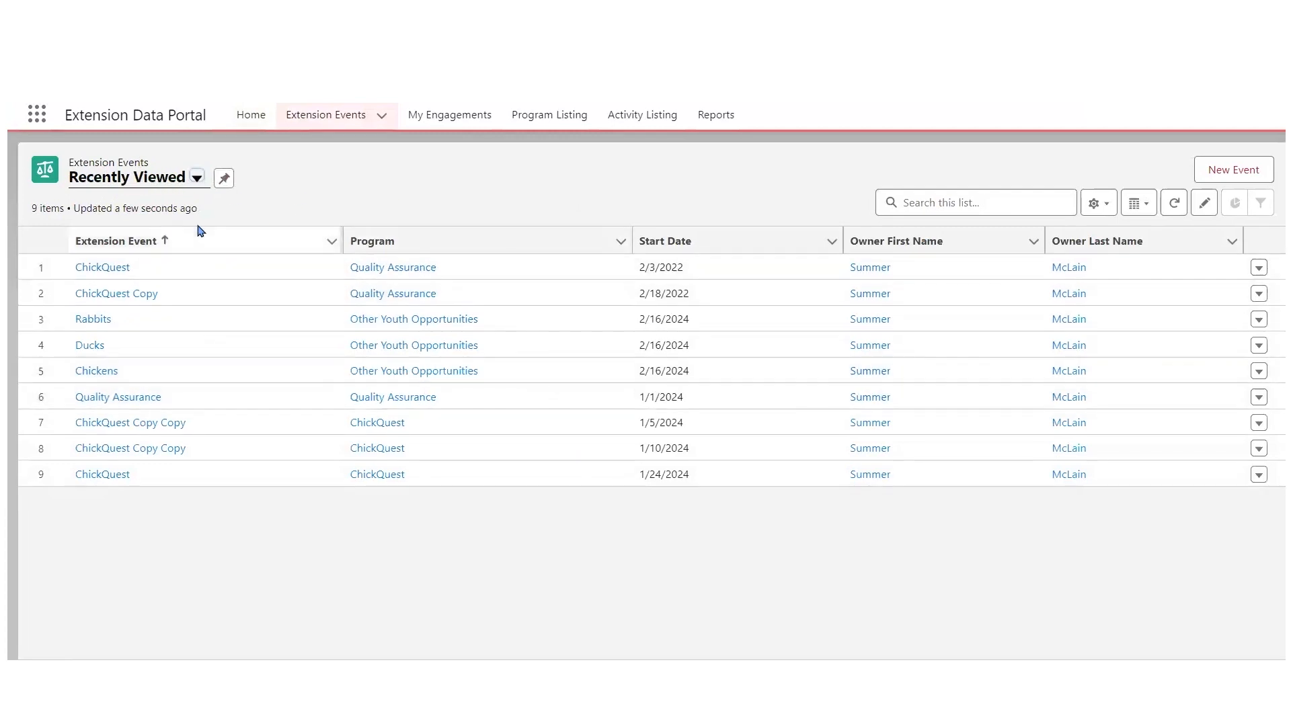
# - Return to the All My Events list view and check its pin and the available list views
pyautogui.click(197, 178)
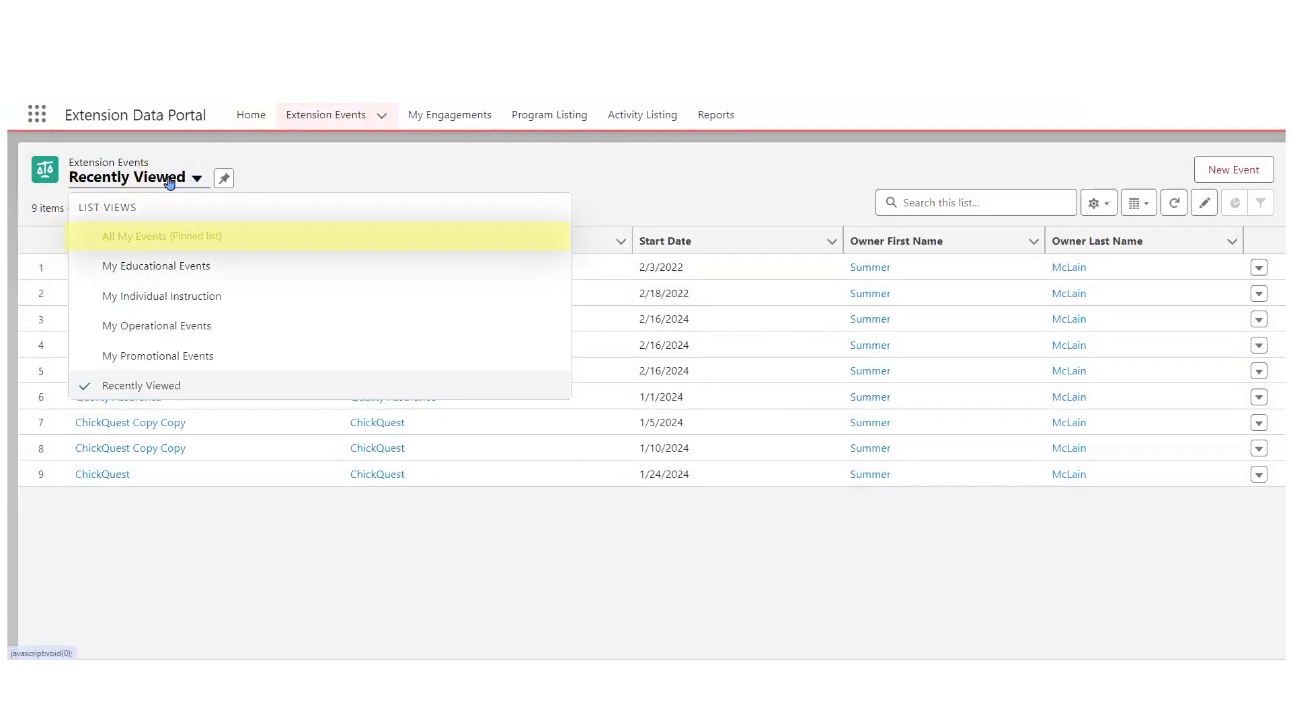
pyautogui.click(178, 240)
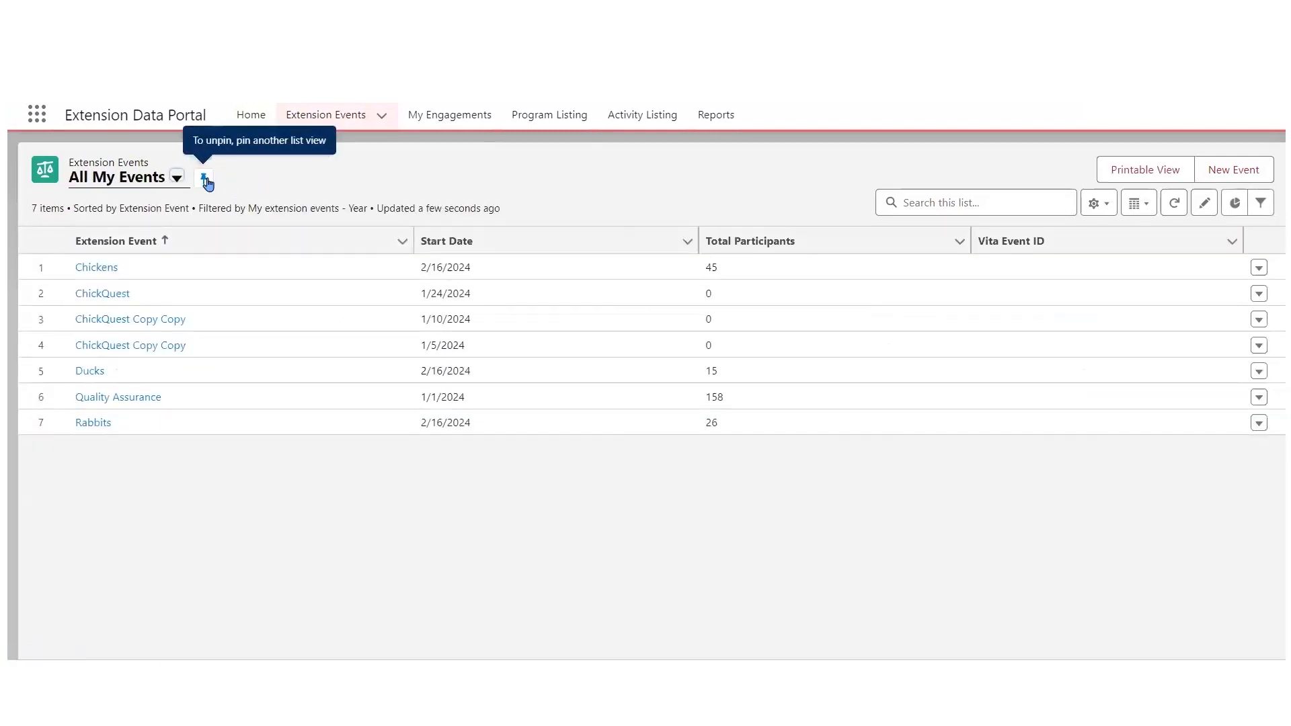
pyautogui.click(205, 180)
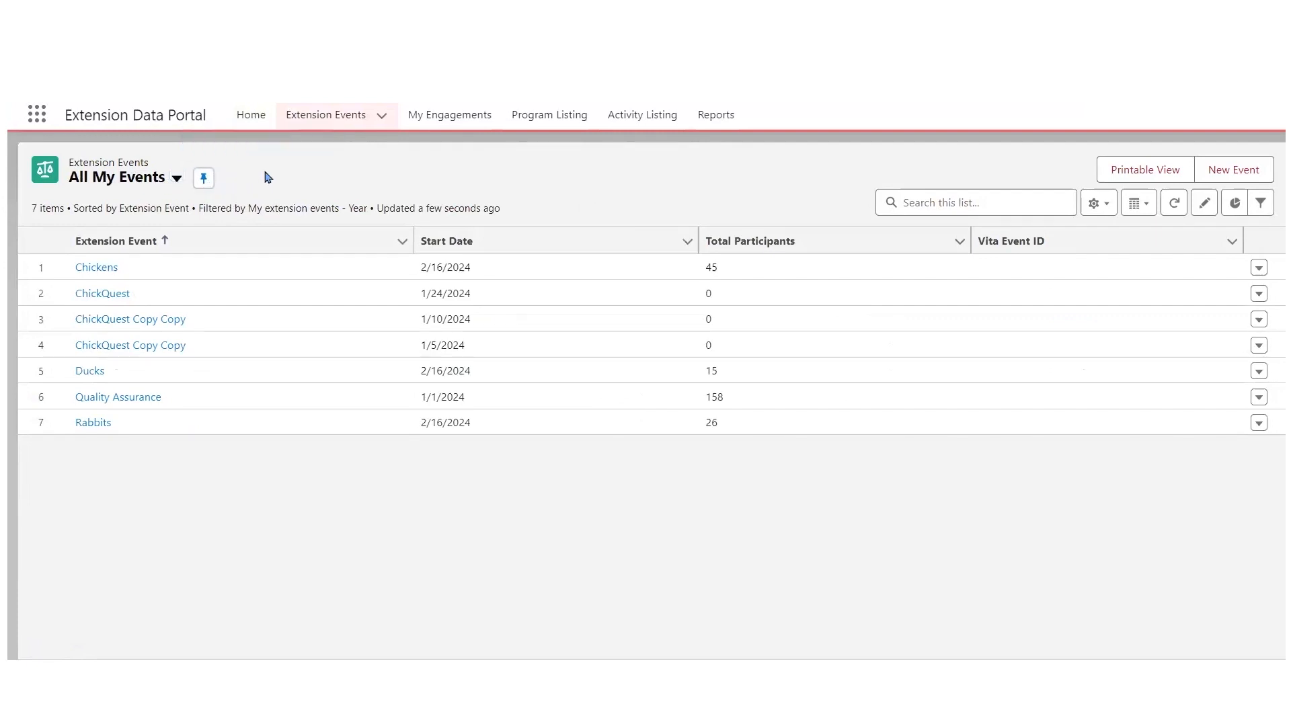
pyautogui.click(139, 190)
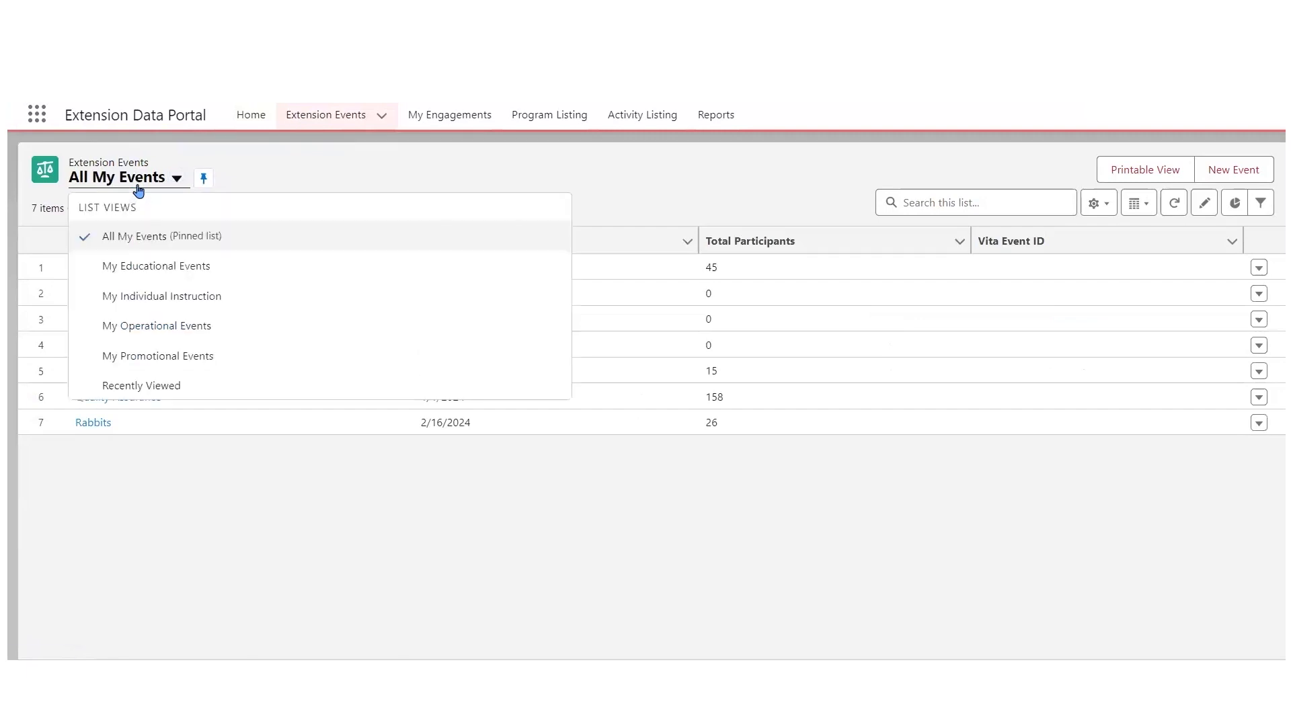
pyautogui.click(368, 180)
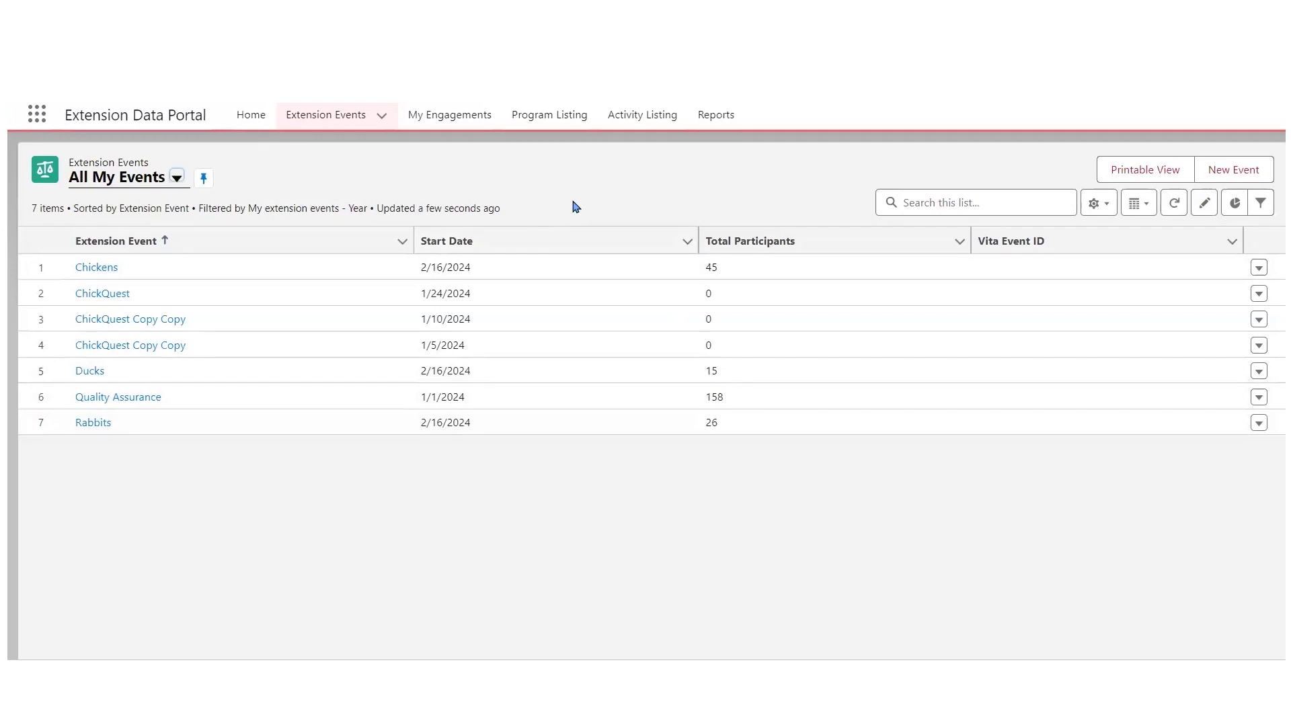
# - Switch to the My Educational Events list view and try inline editing on the first event's start date without changing it
pyautogui.click(168, 185)
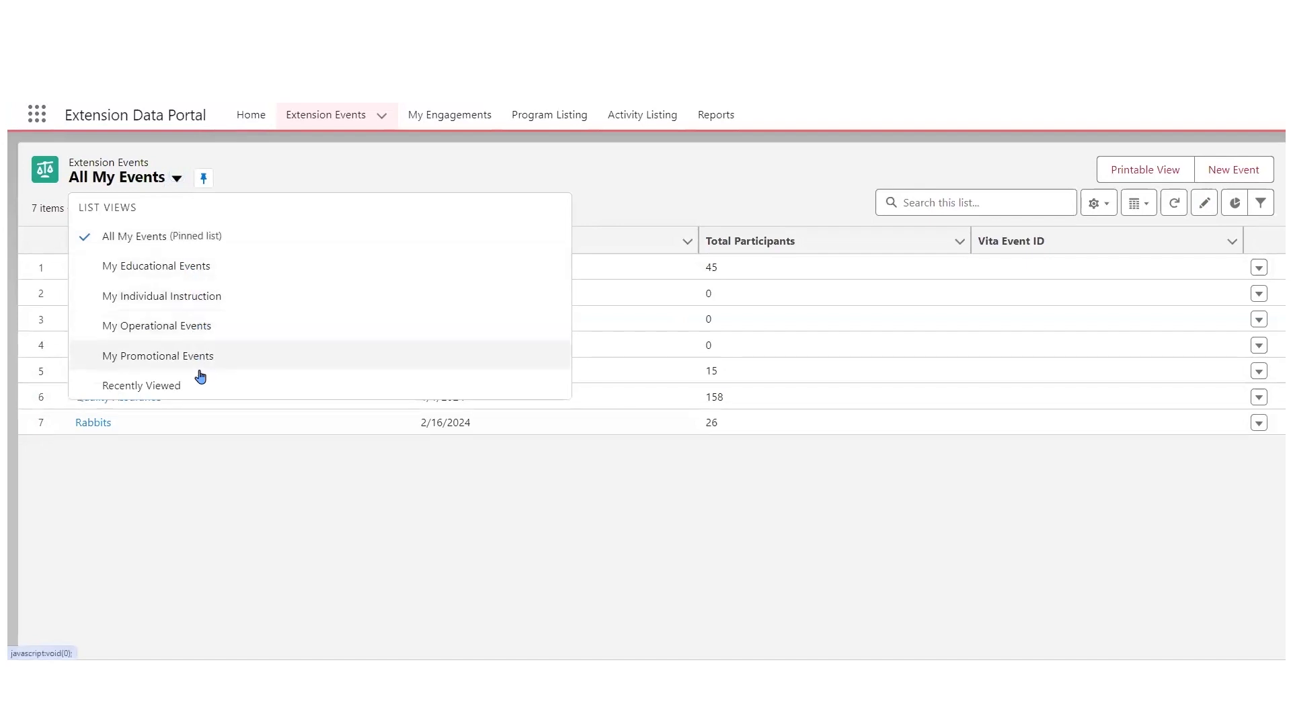
pyautogui.click(176, 267)
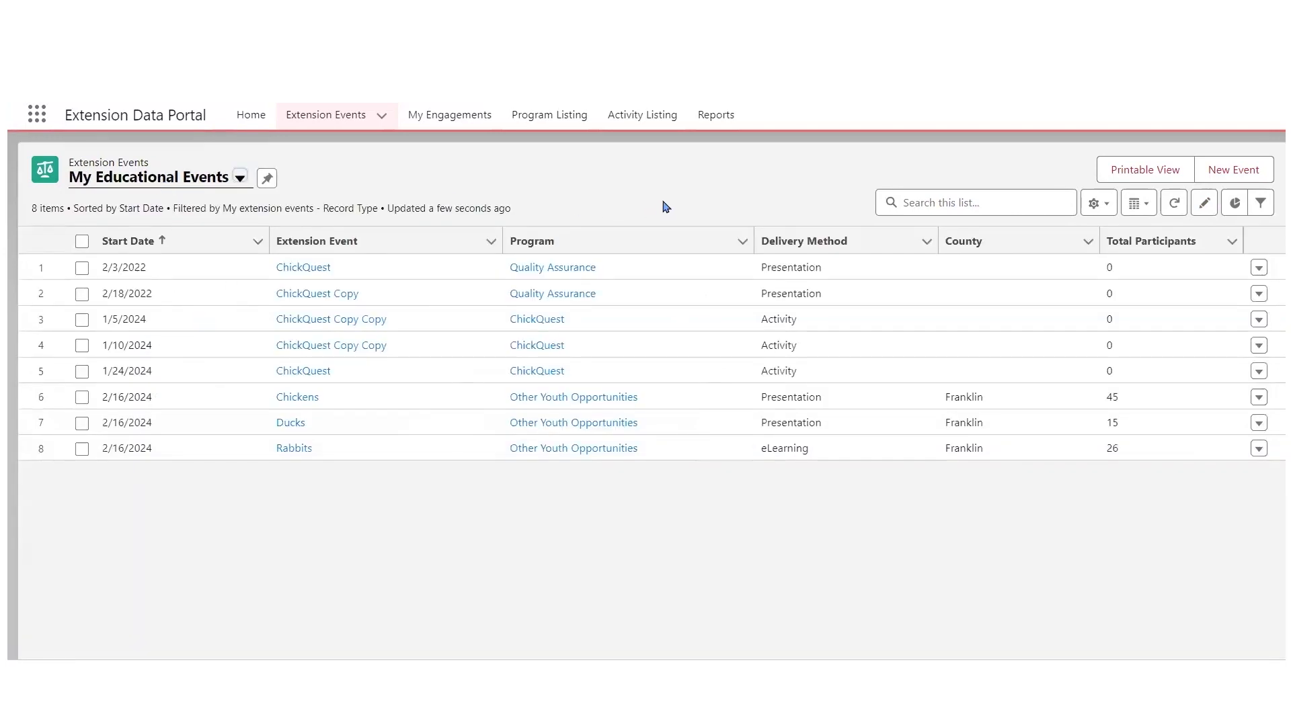
pyautogui.click(1203, 207)
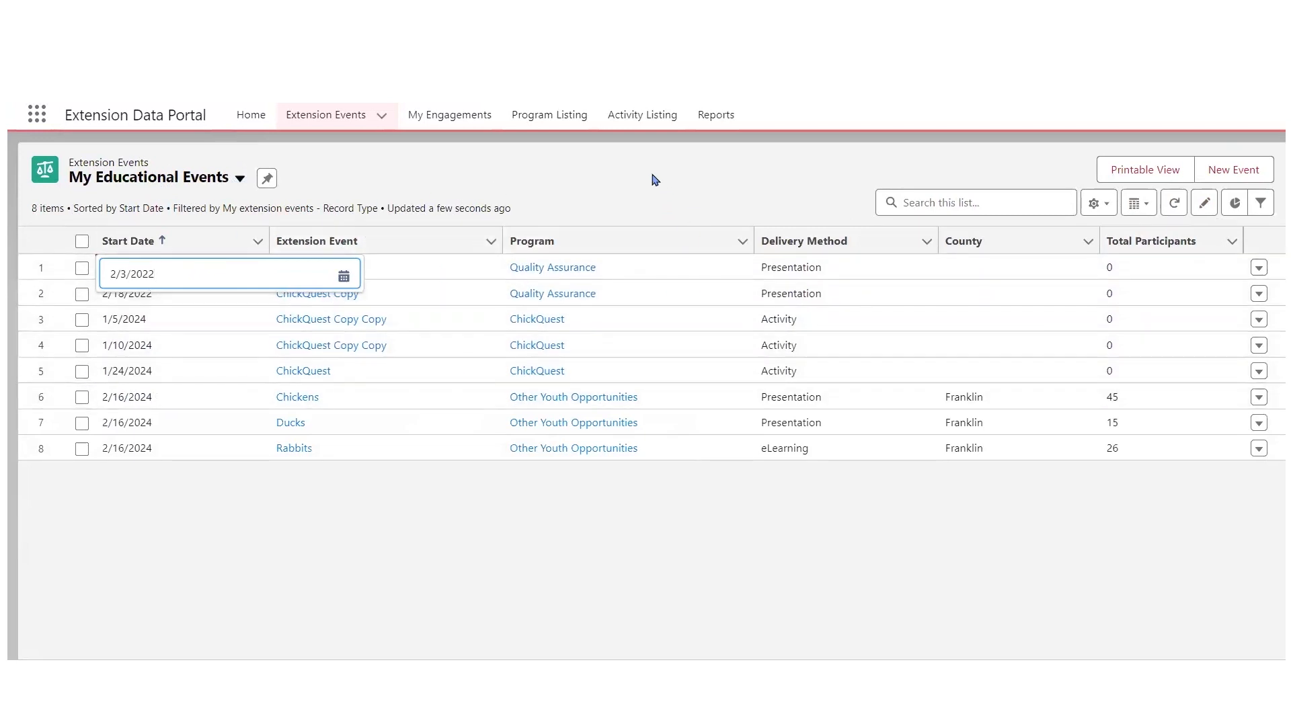
pyautogui.click(598, 204)
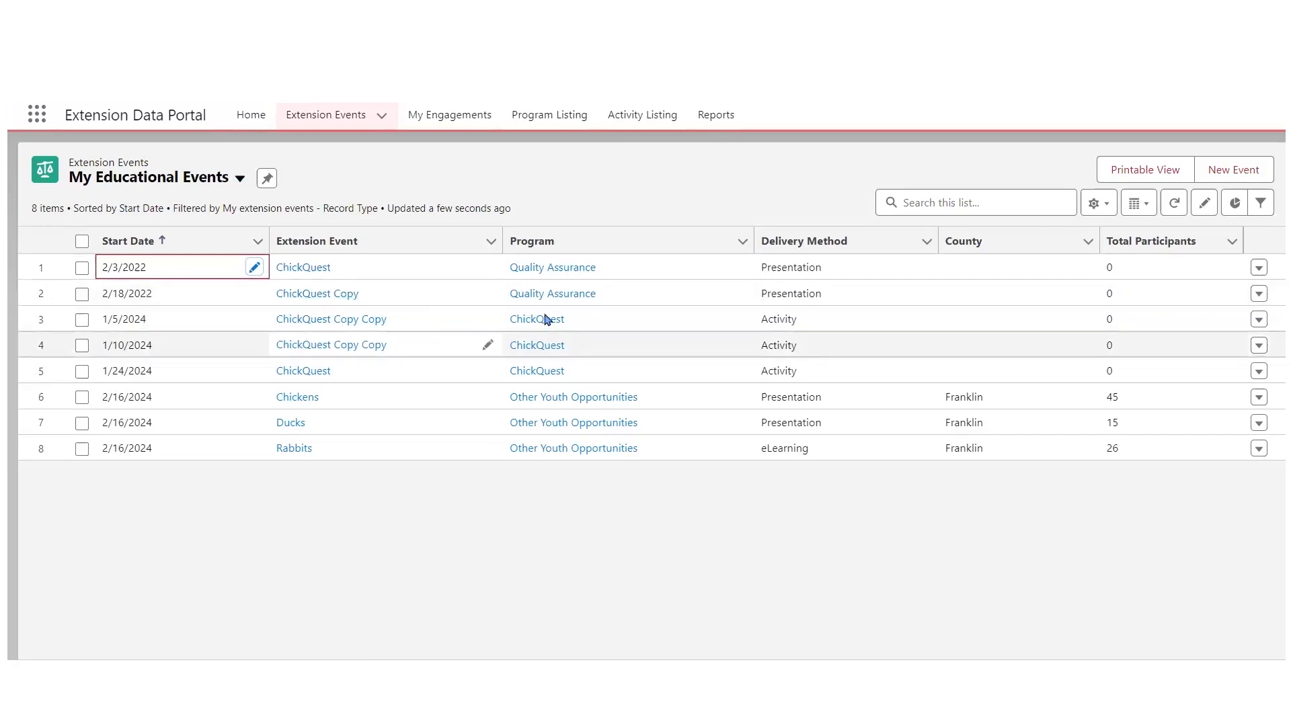
# - Search the educational events list for "chickq"
pyautogui.click(962, 201)
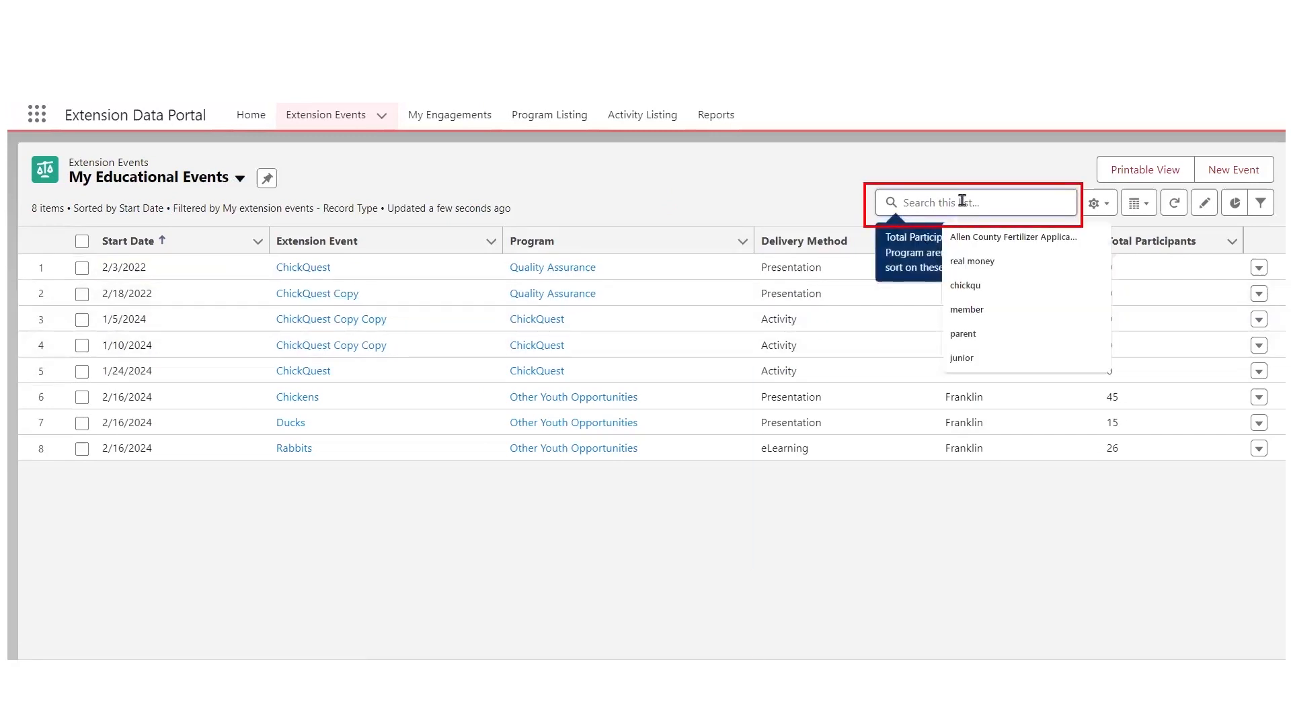
pyautogui.write('chickq')
pyautogui.press('Return')
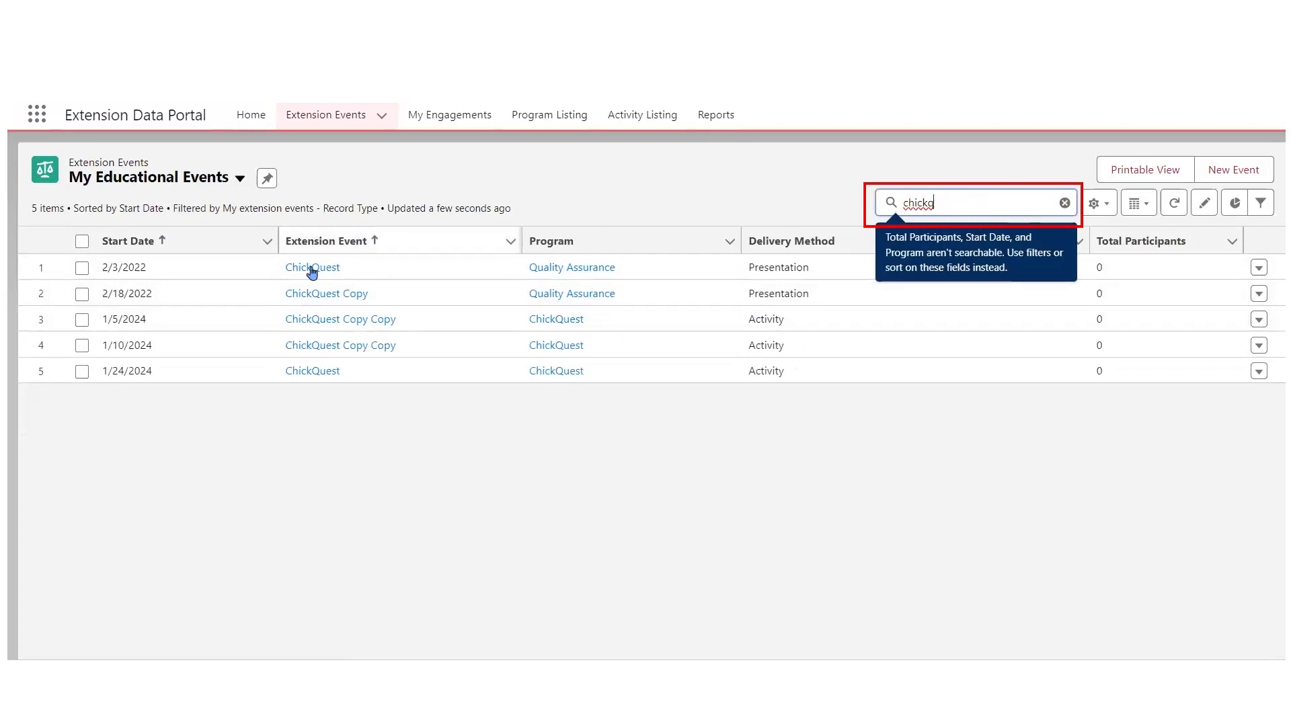
# - Rename the three ChickQuest copies dated 2/18/2022, 1/5/2024 and 1/10/2024 to ChickQuest in one bulk edit and save it
pyautogui.click(82, 294)
pyautogui.click(82, 242)
pyautogui.click(82, 241)
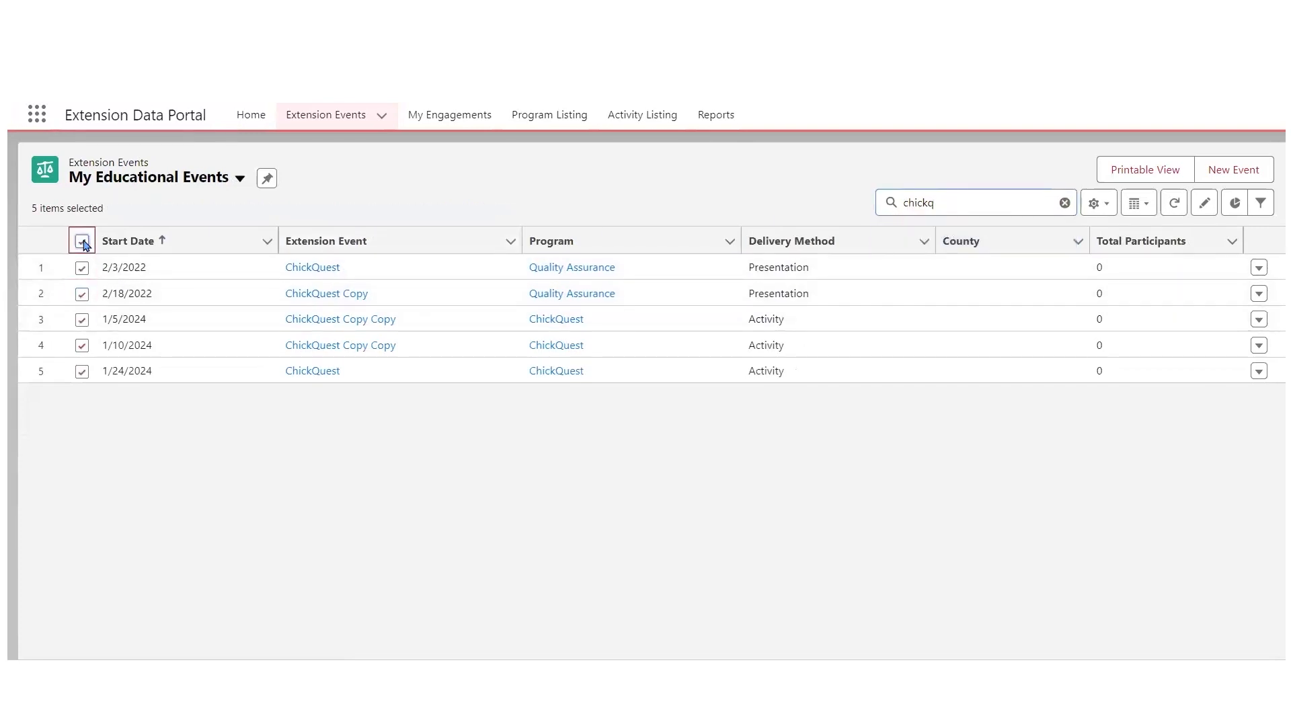
pyautogui.click(82, 267)
pyautogui.click(82, 372)
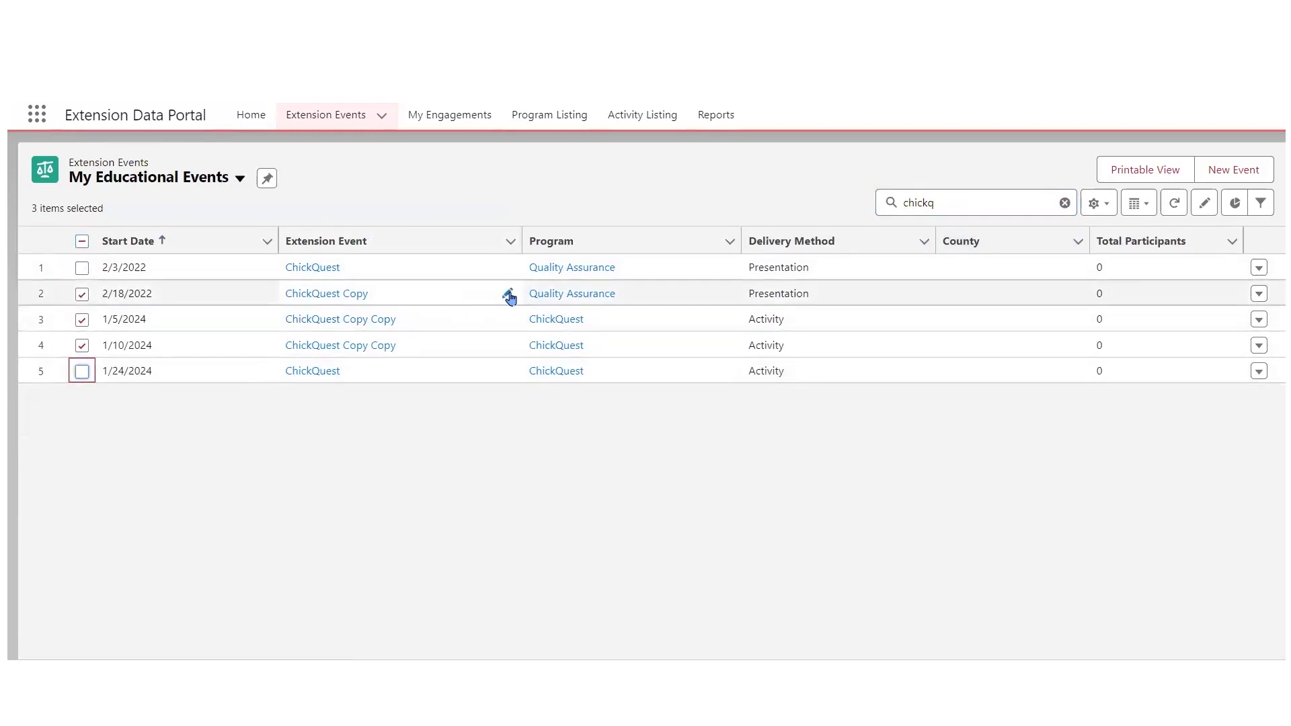
pyautogui.click(508, 296)
pyautogui.moveTo(356, 298); pyautogui.dragTo(440, 298)
pyautogui.press('BackSpace')
pyautogui.click(302, 330)
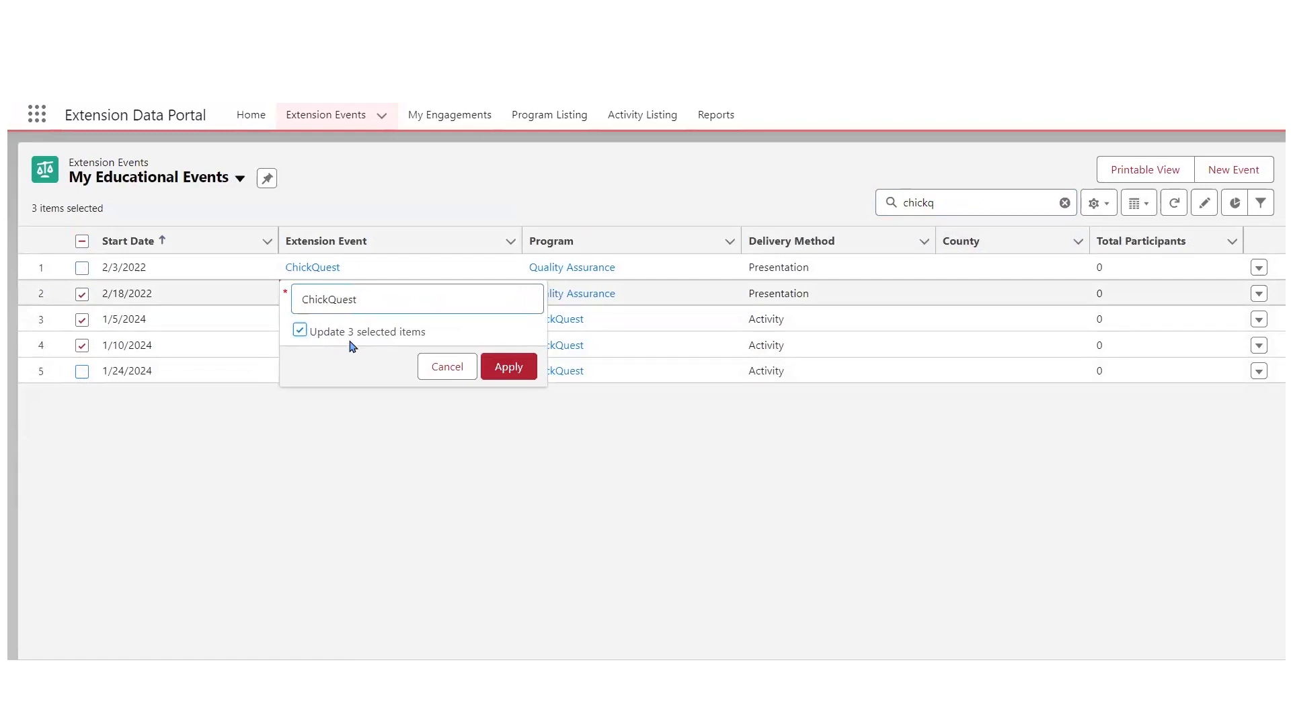
pyautogui.click(512, 368)
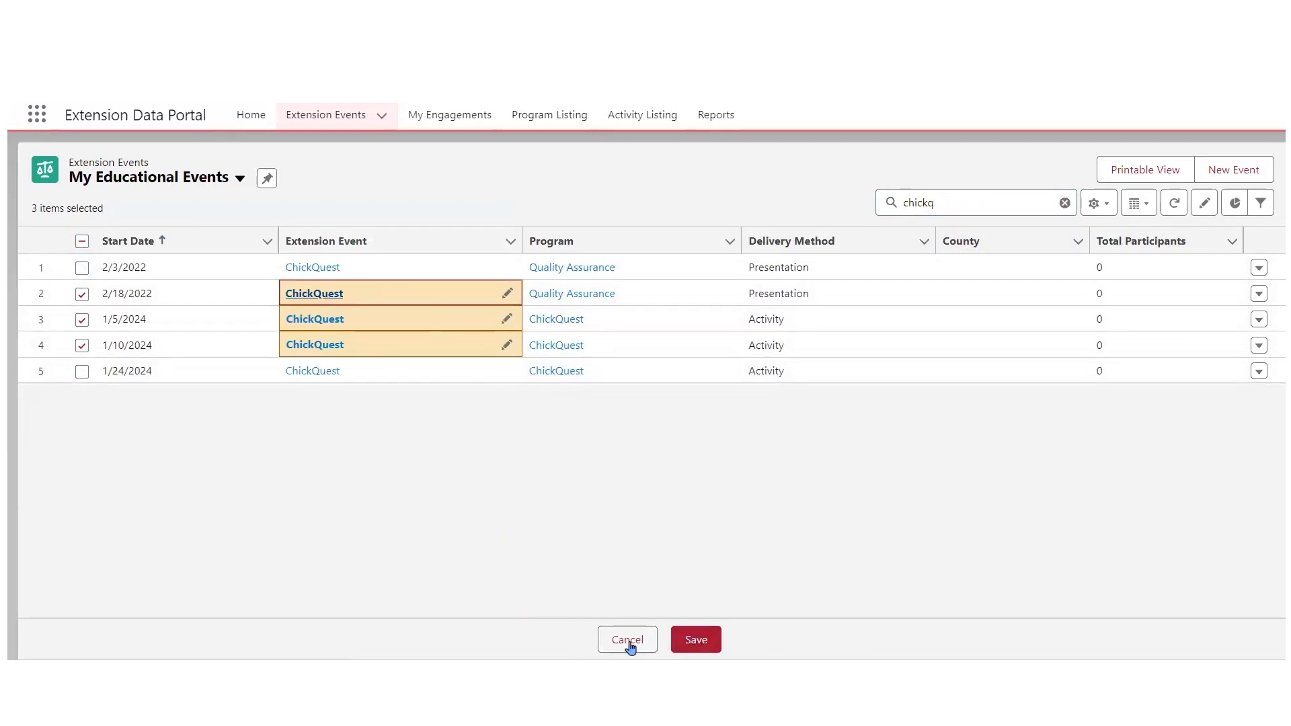
pyautogui.click(700, 644)
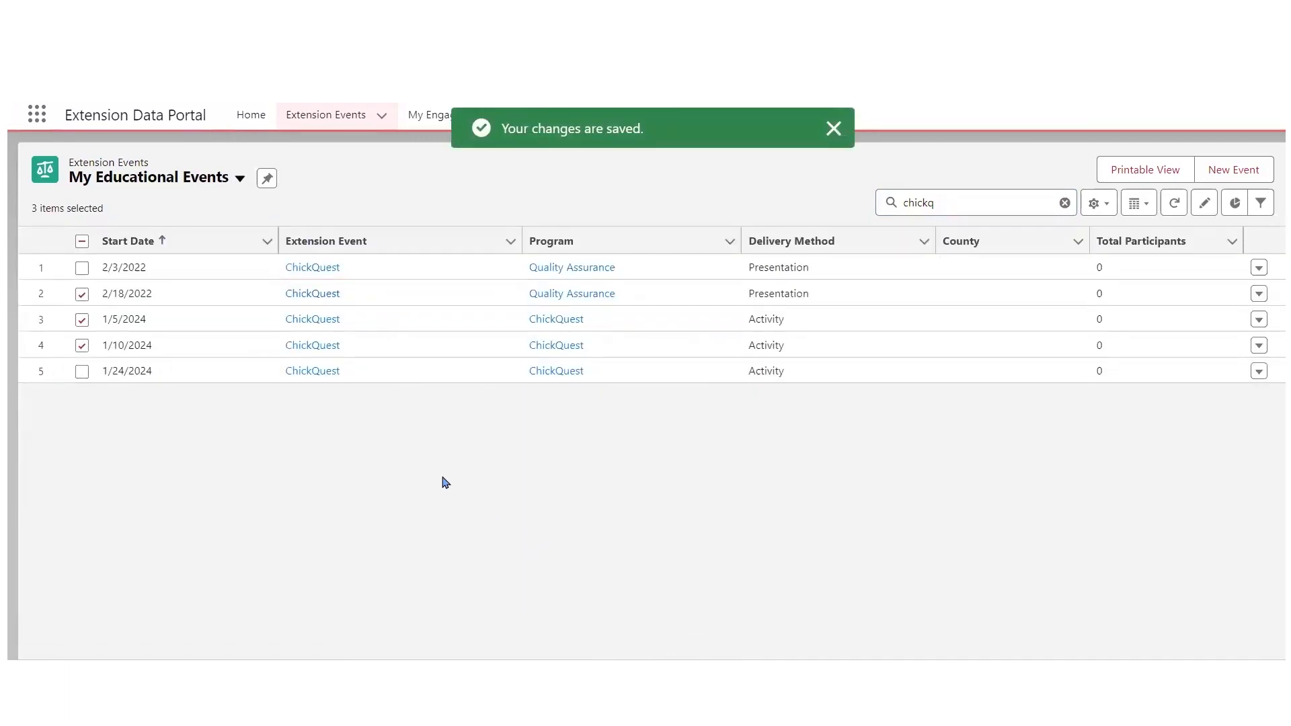
# - Deselect all the events and clear the list search
pyautogui.click(82, 241)
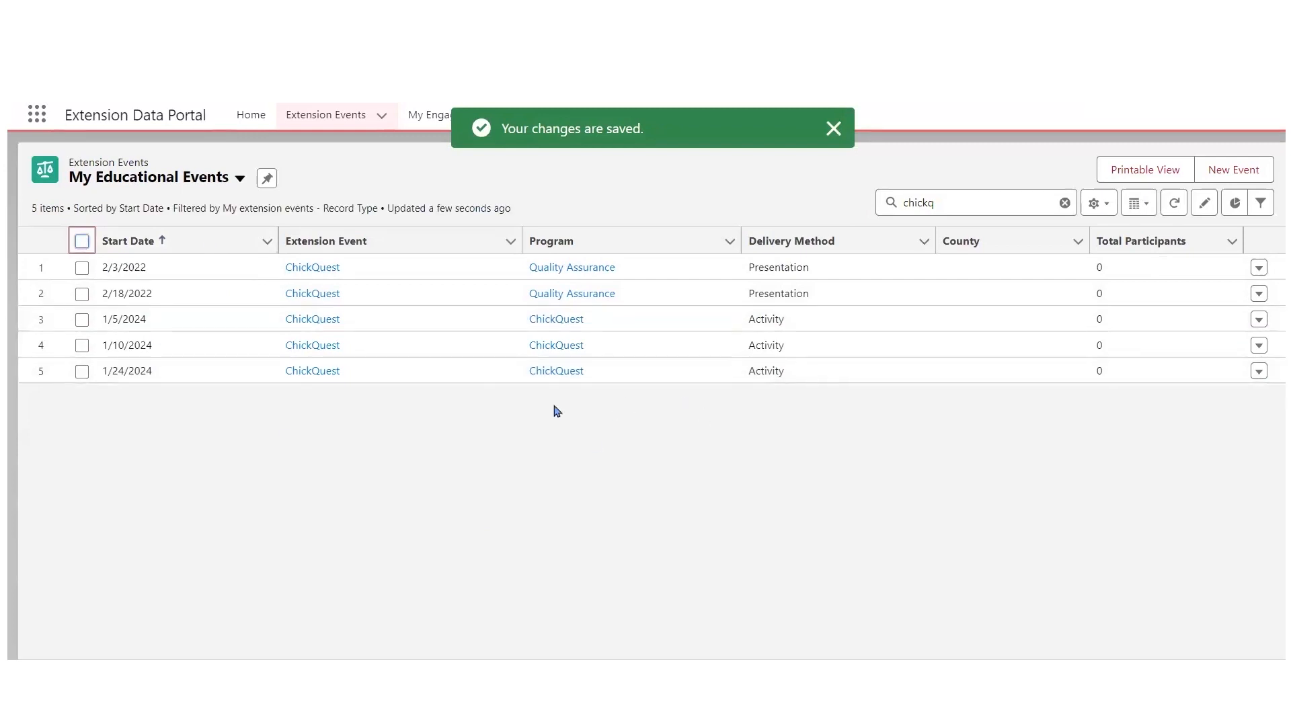
pyautogui.click(83, 243)
pyautogui.click(83, 242)
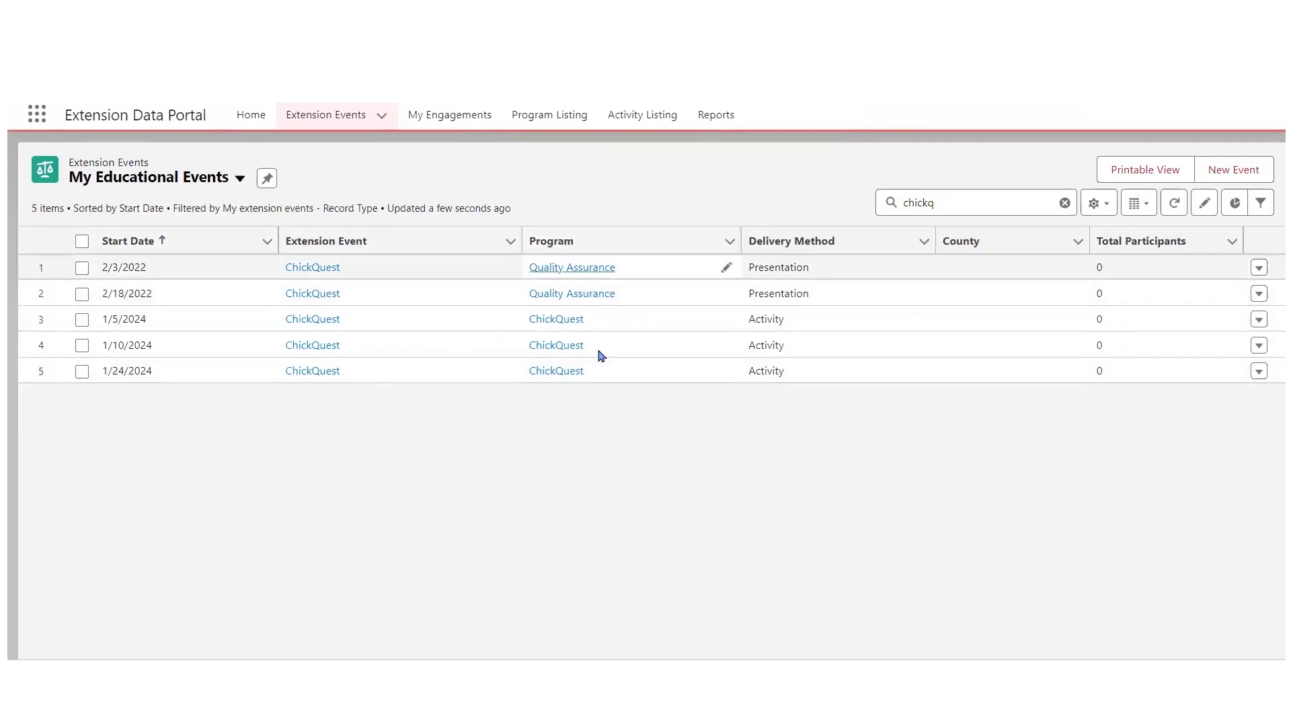
pyautogui.click(1064, 203)
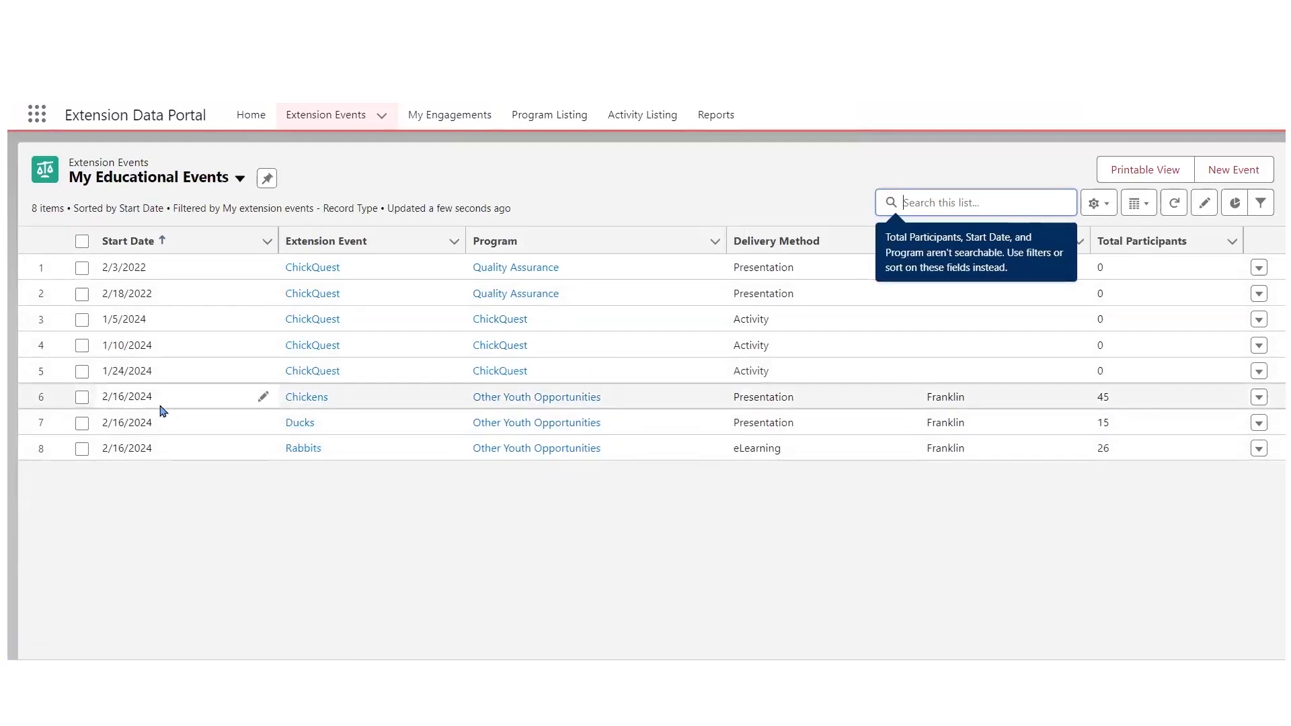
# - Select the Chickens, Ducks and Rabbits events, search programs for "anim" and choose Companion and Small Animals as the Chickens event's program
pyautogui.click(82, 397)
pyautogui.click(81, 423)
pyautogui.click(81, 449)
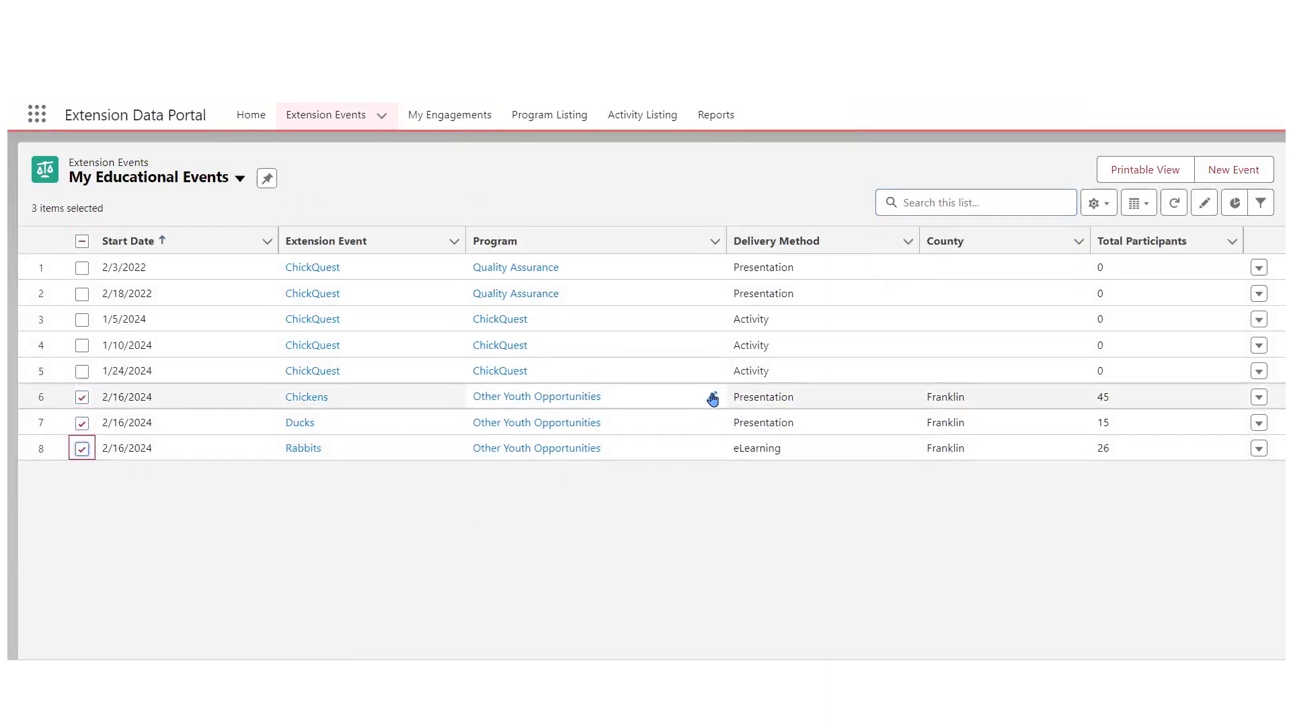
pyautogui.click(713, 399)
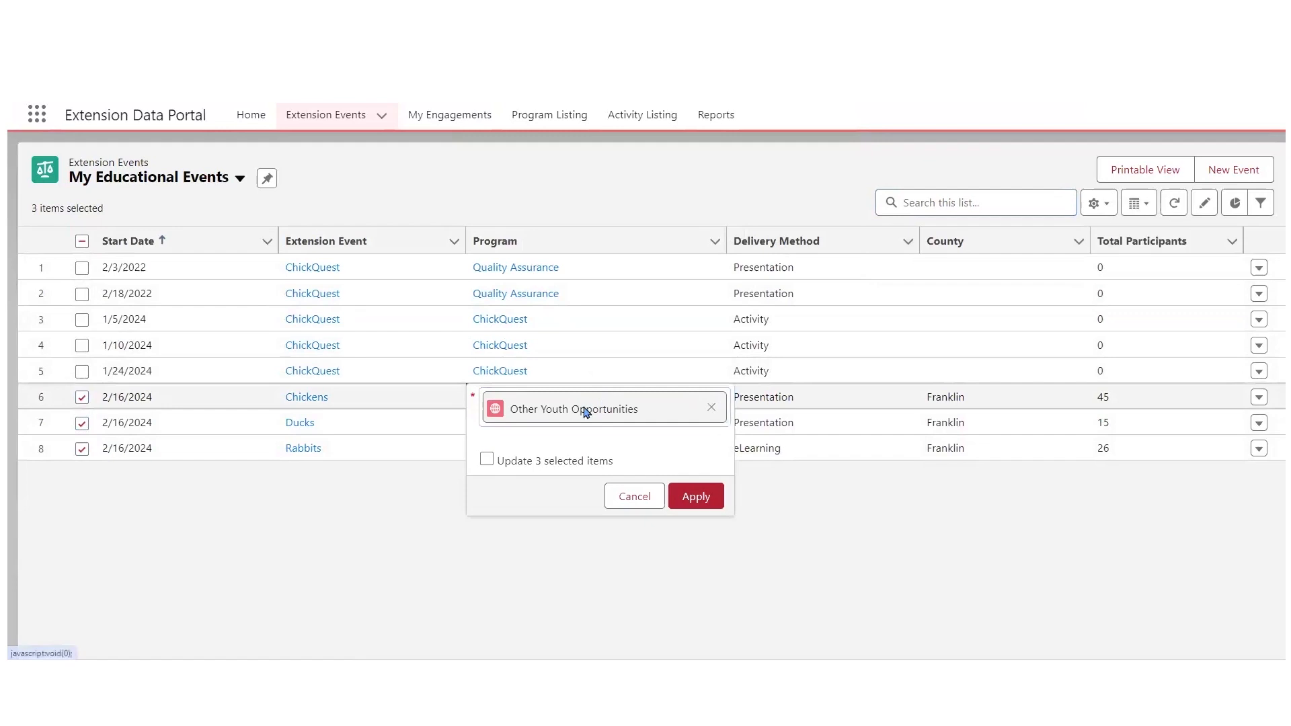
pyautogui.click(711, 409)
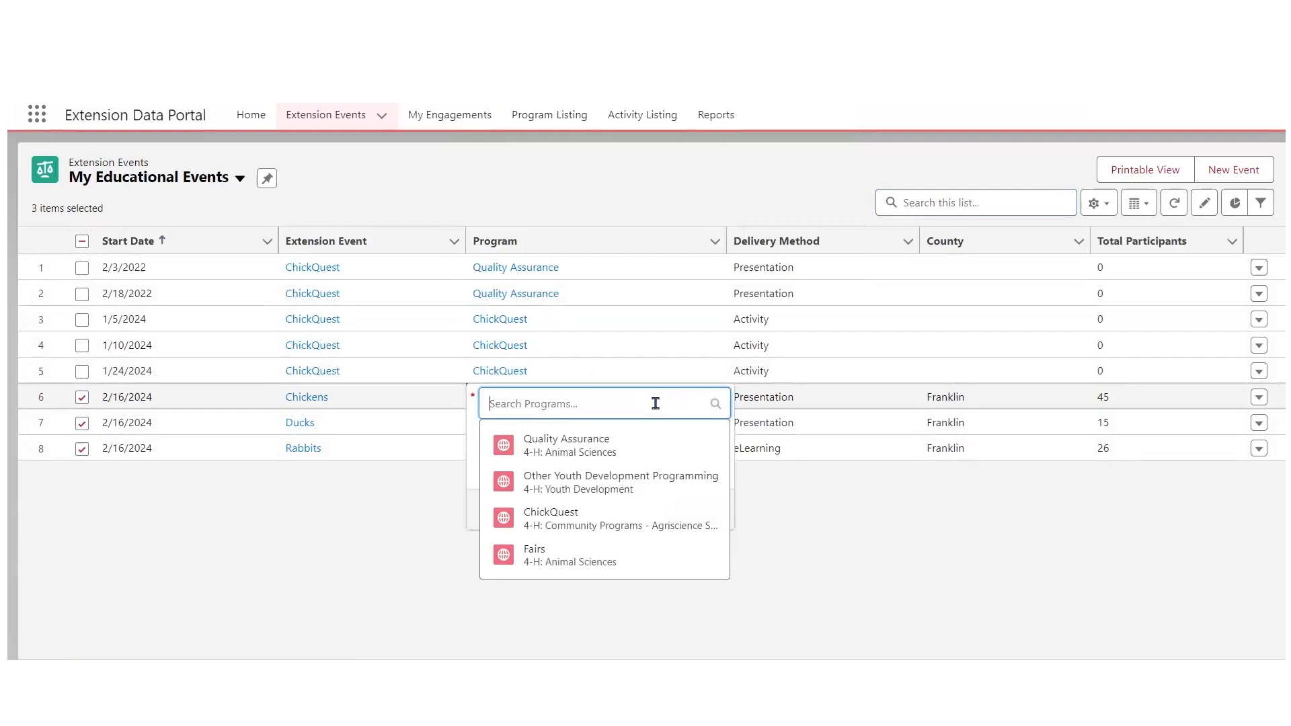
pyautogui.write('com')
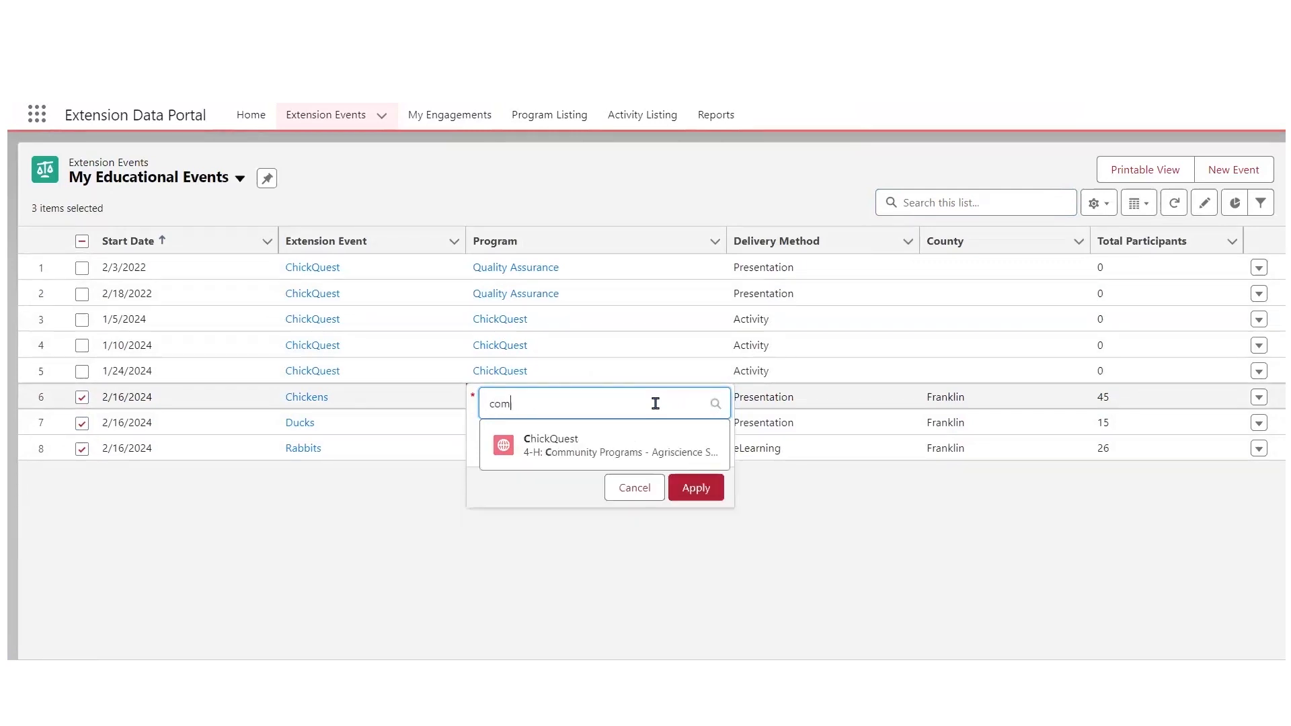
pyautogui.press('BackSpace')
pyautogui.press('BackSpace')
pyautogui.write('anim')
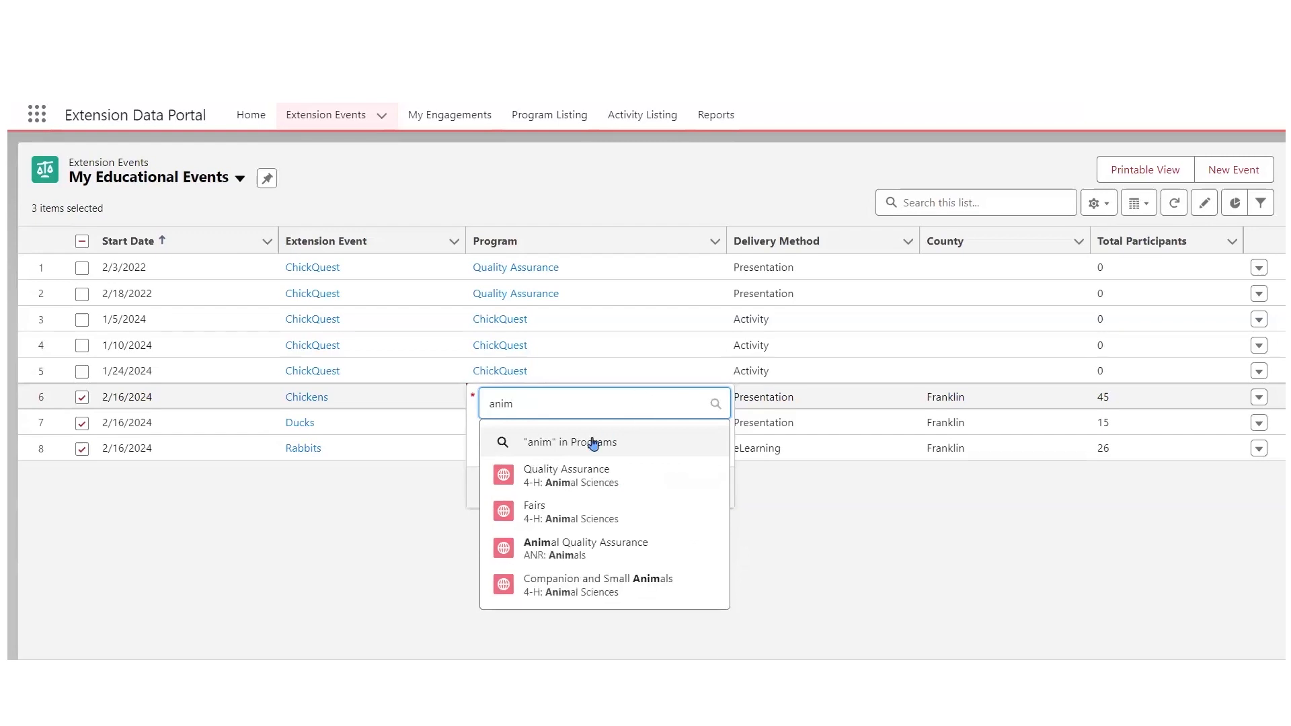
pyautogui.press('Return')
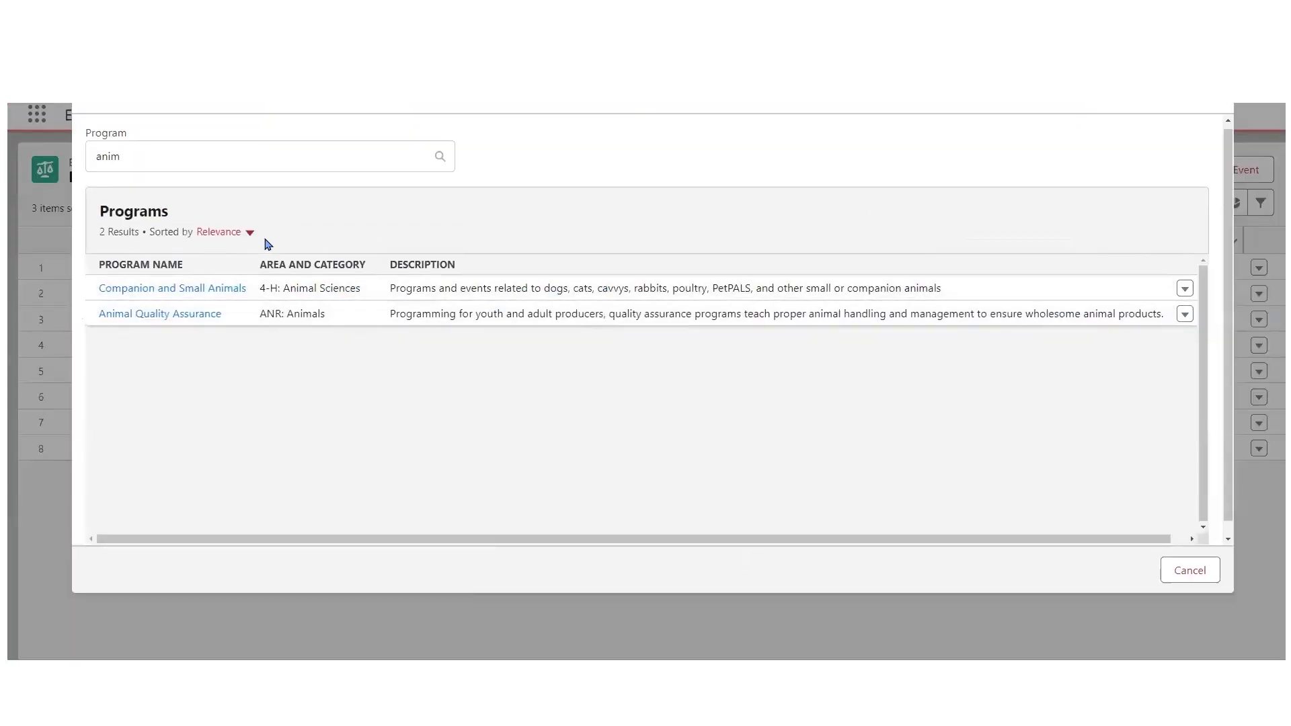
pyautogui.click(179, 289)
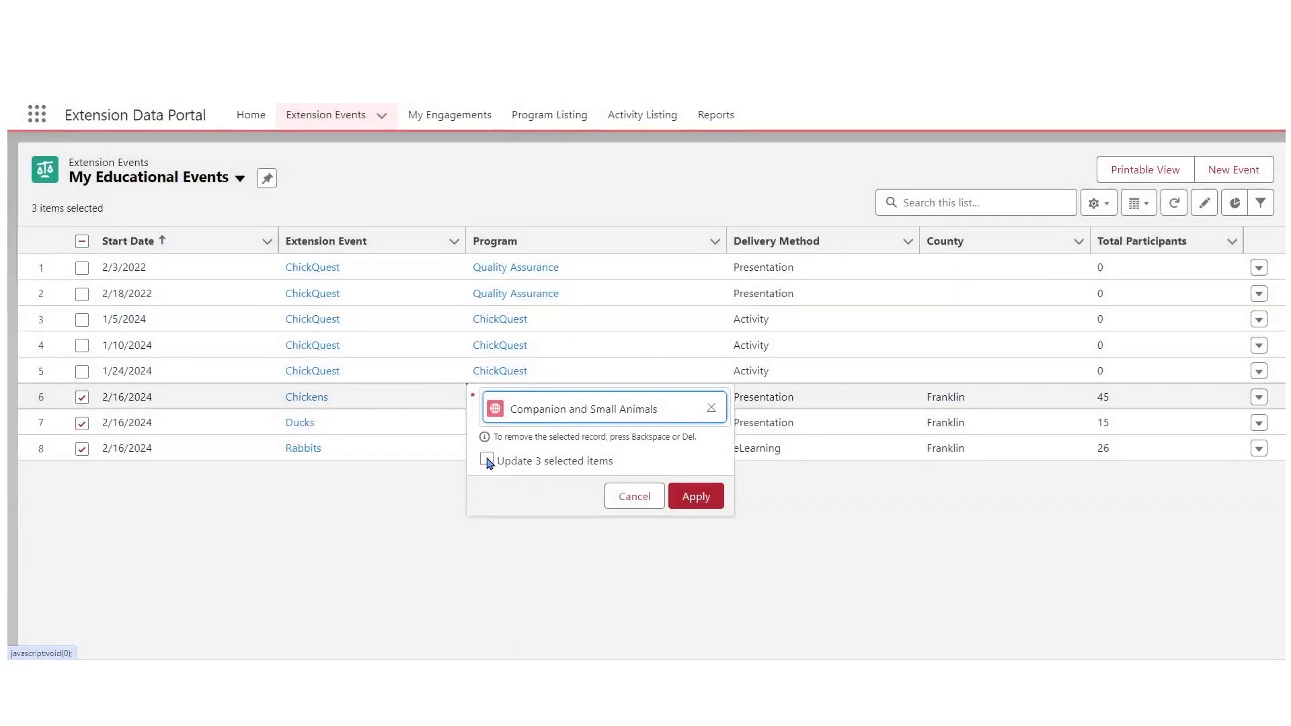
# - Apply the Companion and Small Animals program to all three selected events and save the bulk edit
pyautogui.click(486, 461)
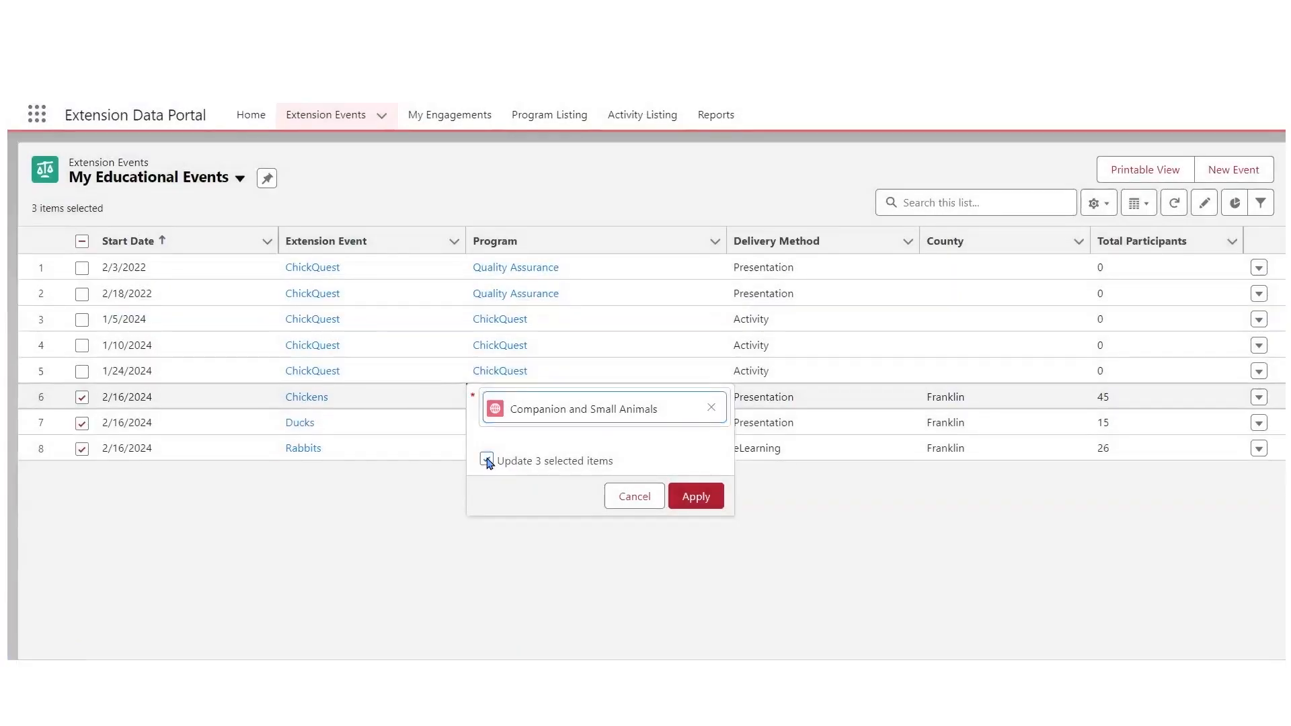
pyautogui.click(700, 498)
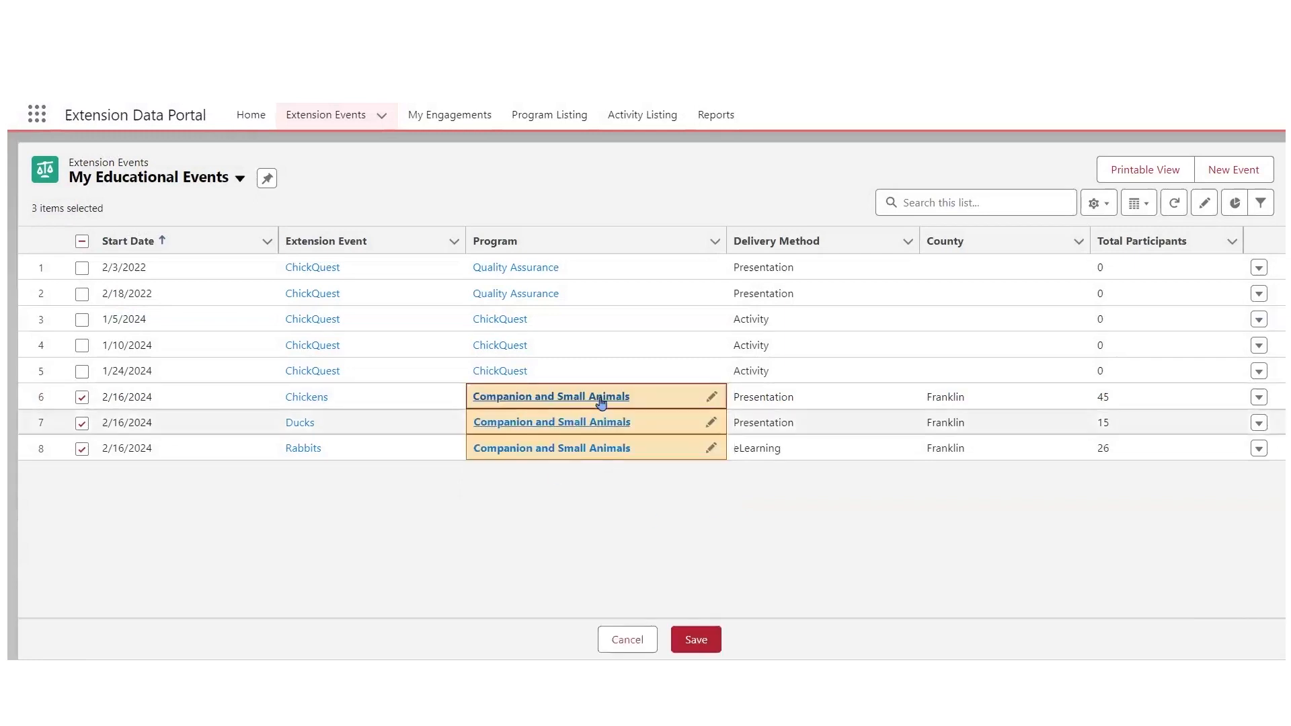
pyautogui.click(708, 642)
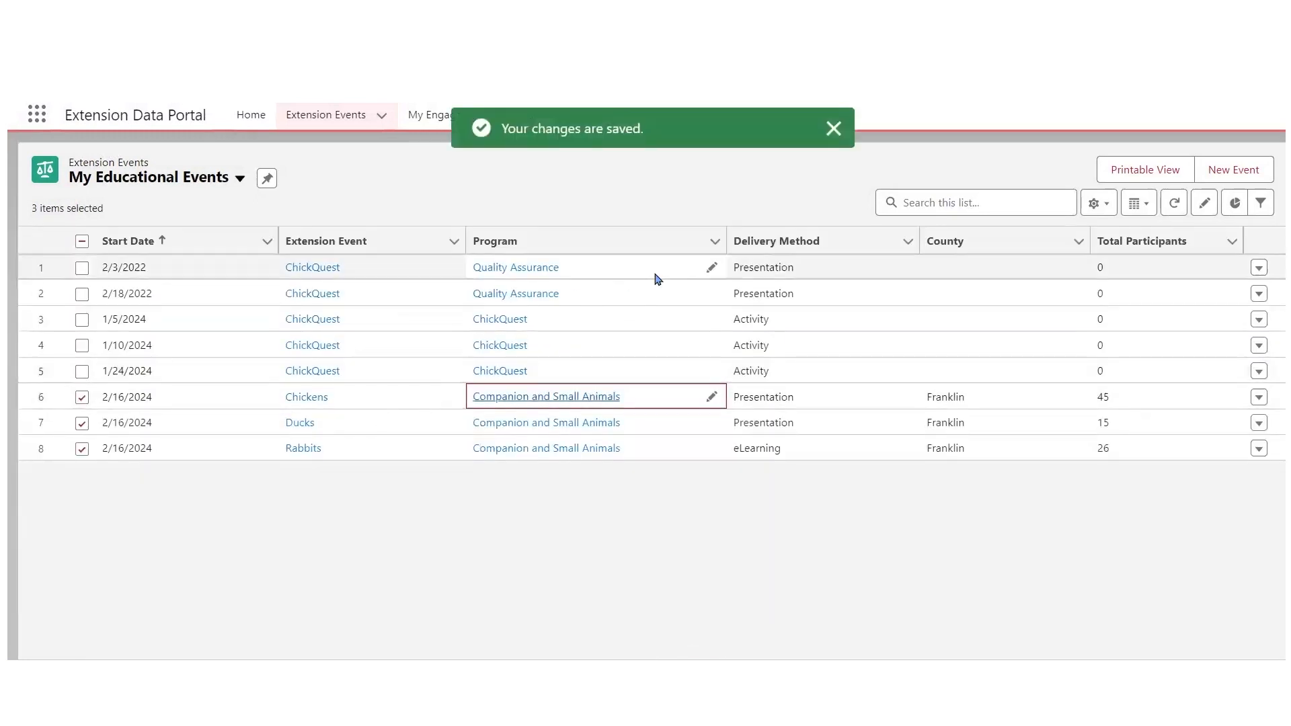
# - Deselect all the events in the list
pyautogui.click(82, 243)
pyautogui.click(82, 243)
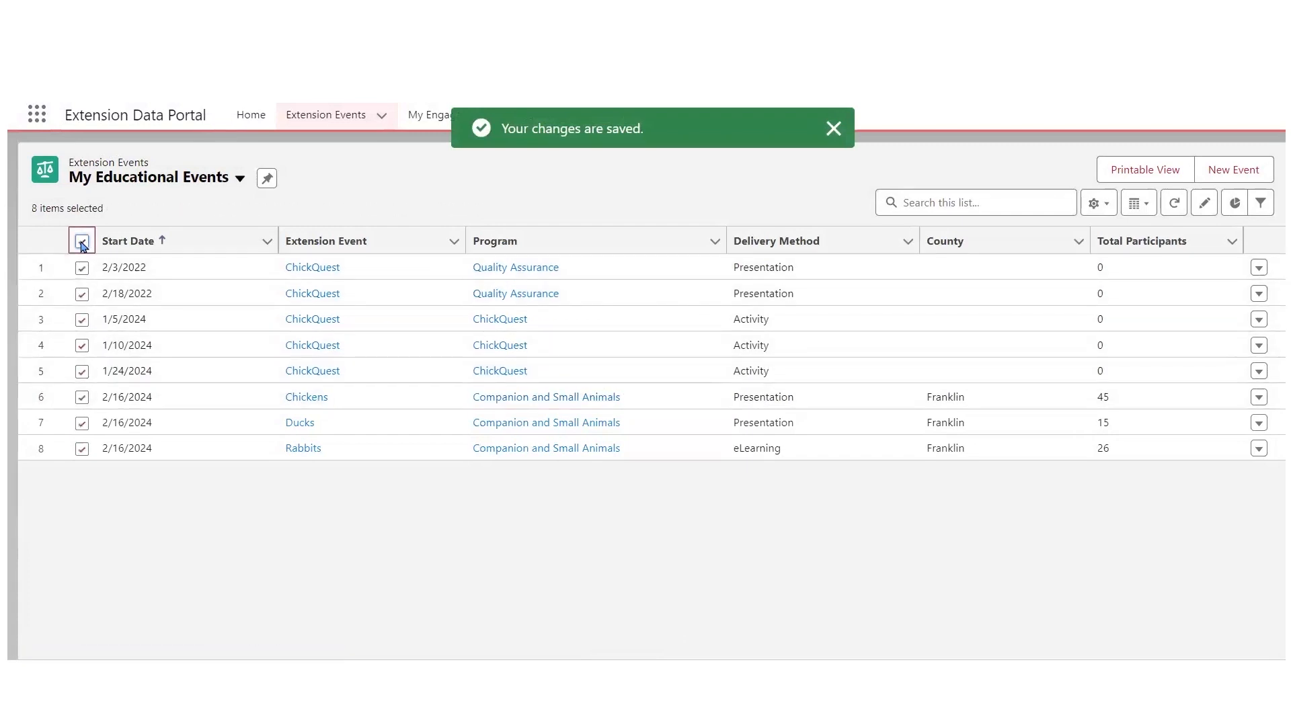
pyautogui.click(82, 242)
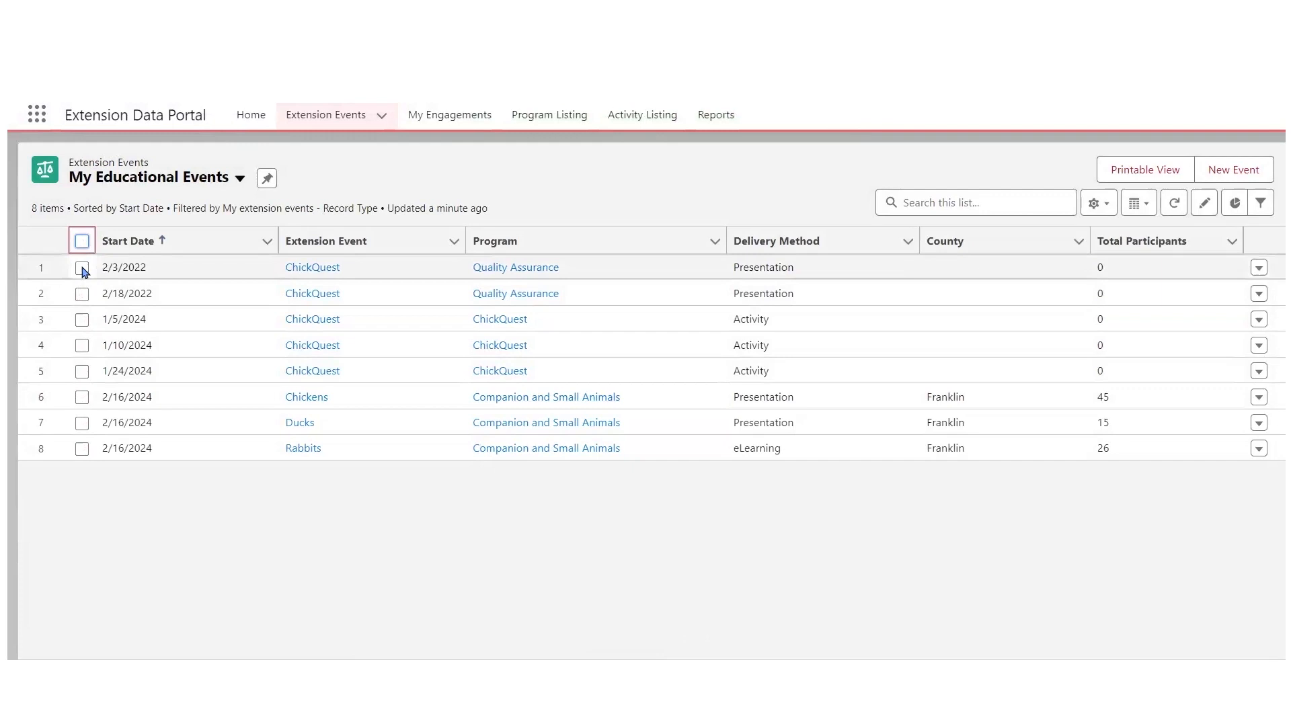
# - Set the program of all five ChickQuest events to ChickQuest in one bulk edit and save it
pyautogui.click(82, 268)
pyautogui.click(83, 295)
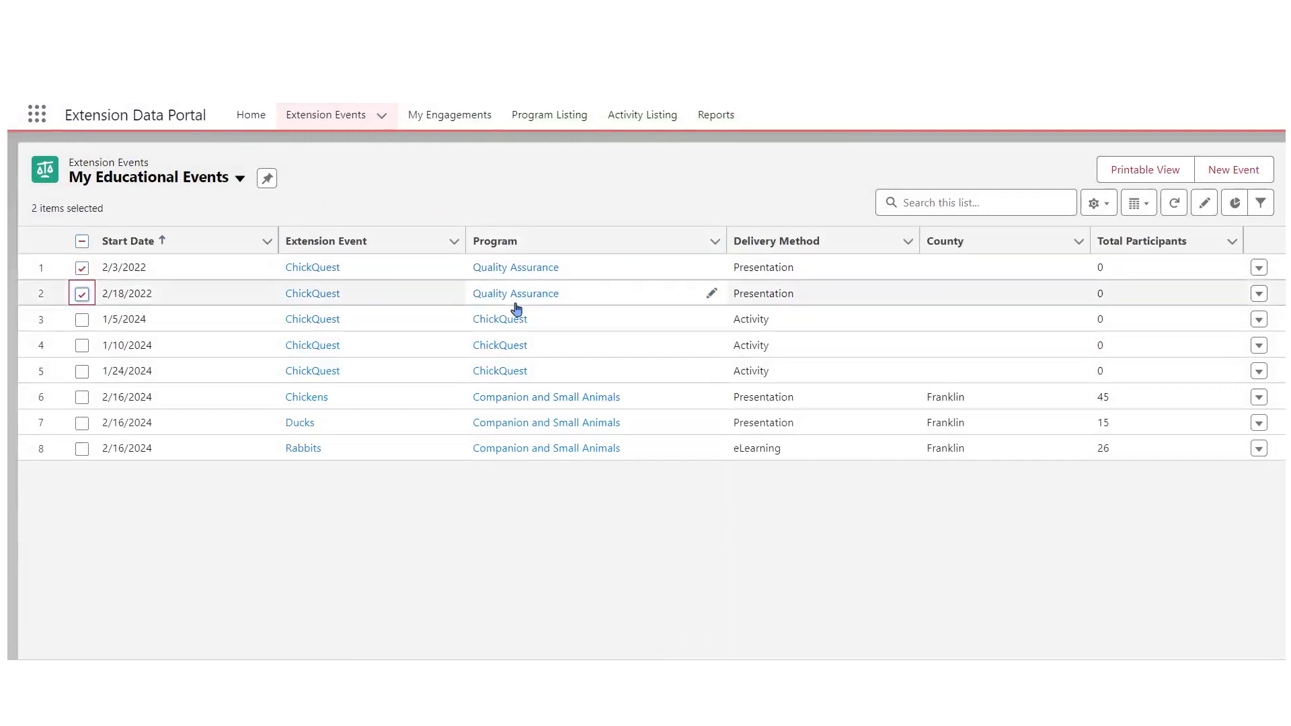
pyautogui.click(82, 320)
pyautogui.click(82, 346)
pyautogui.click(82, 371)
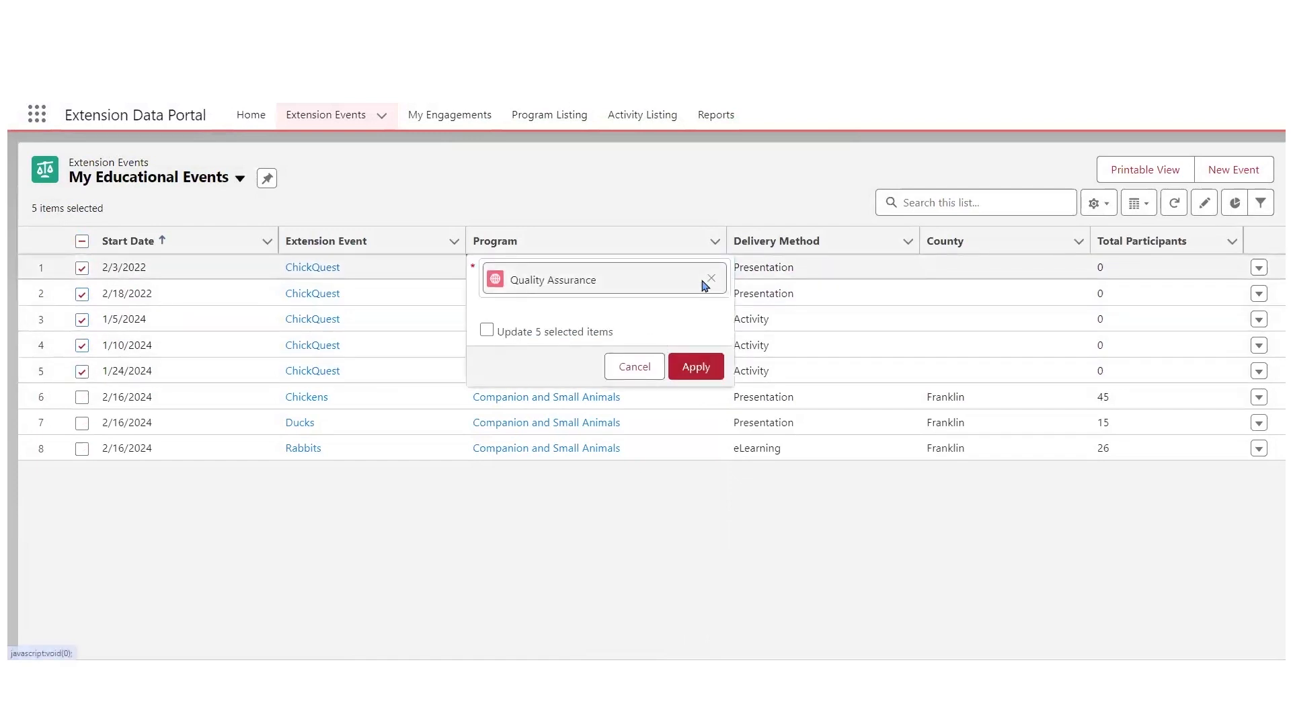
pyautogui.click(712, 276)
pyautogui.write('chick')
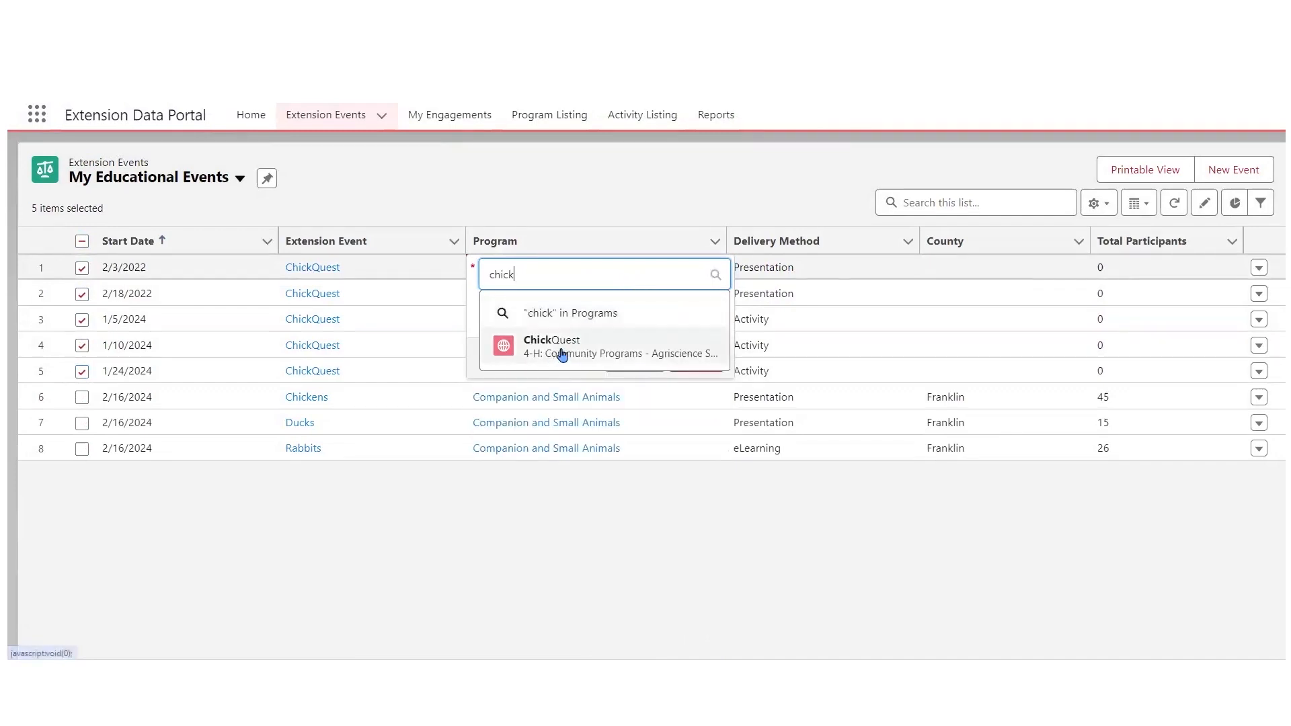
pyautogui.click(564, 355)
pyautogui.click(487, 331)
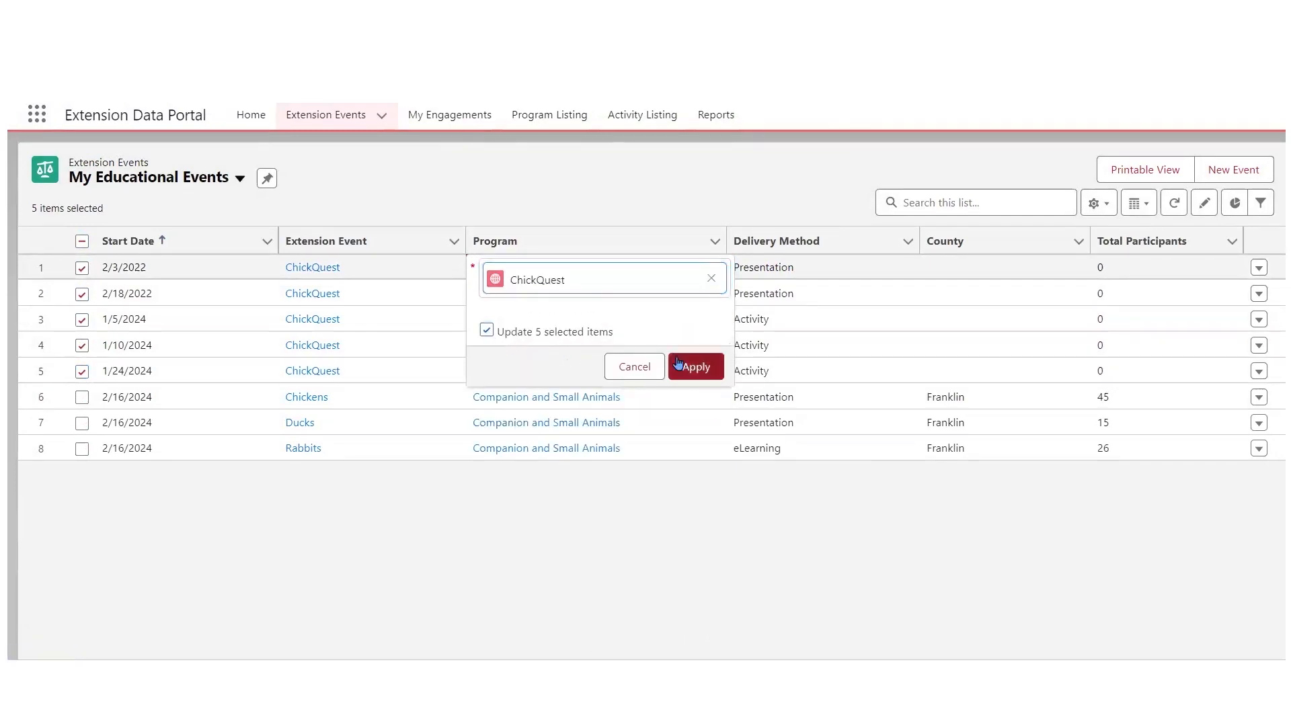
pyautogui.click(696, 367)
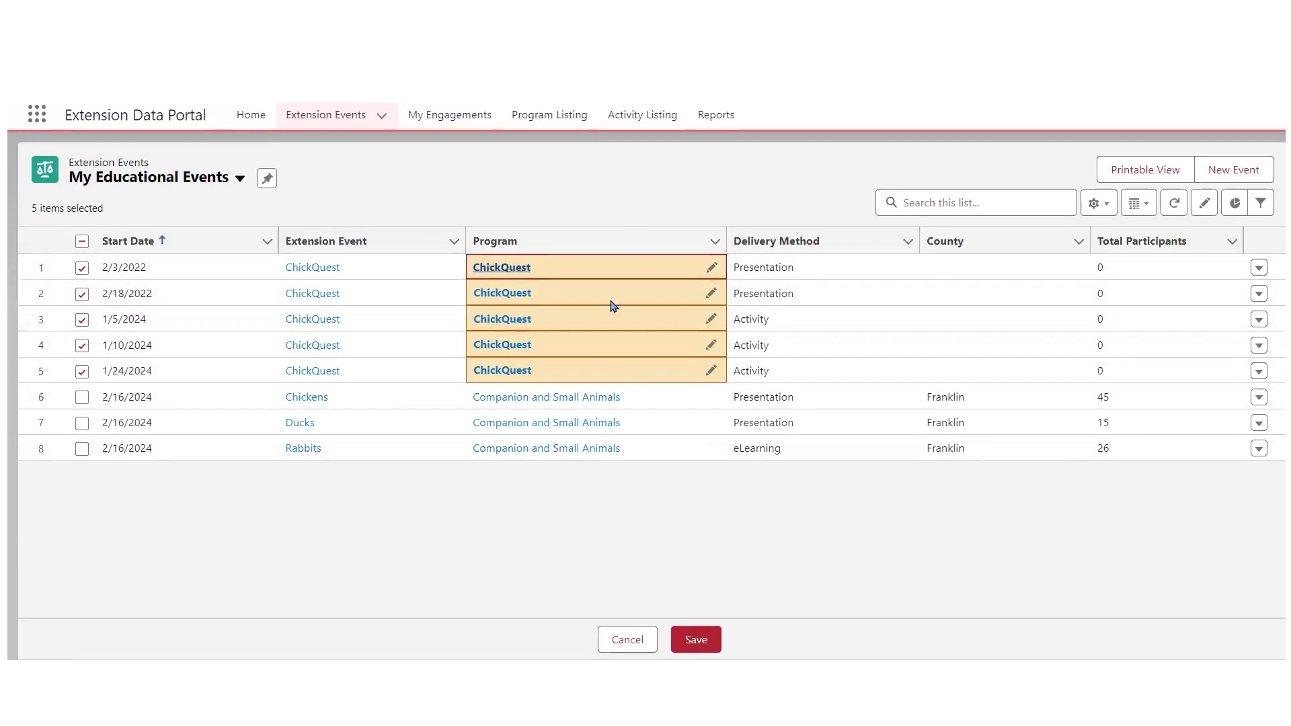
pyautogui.click(712, 642)
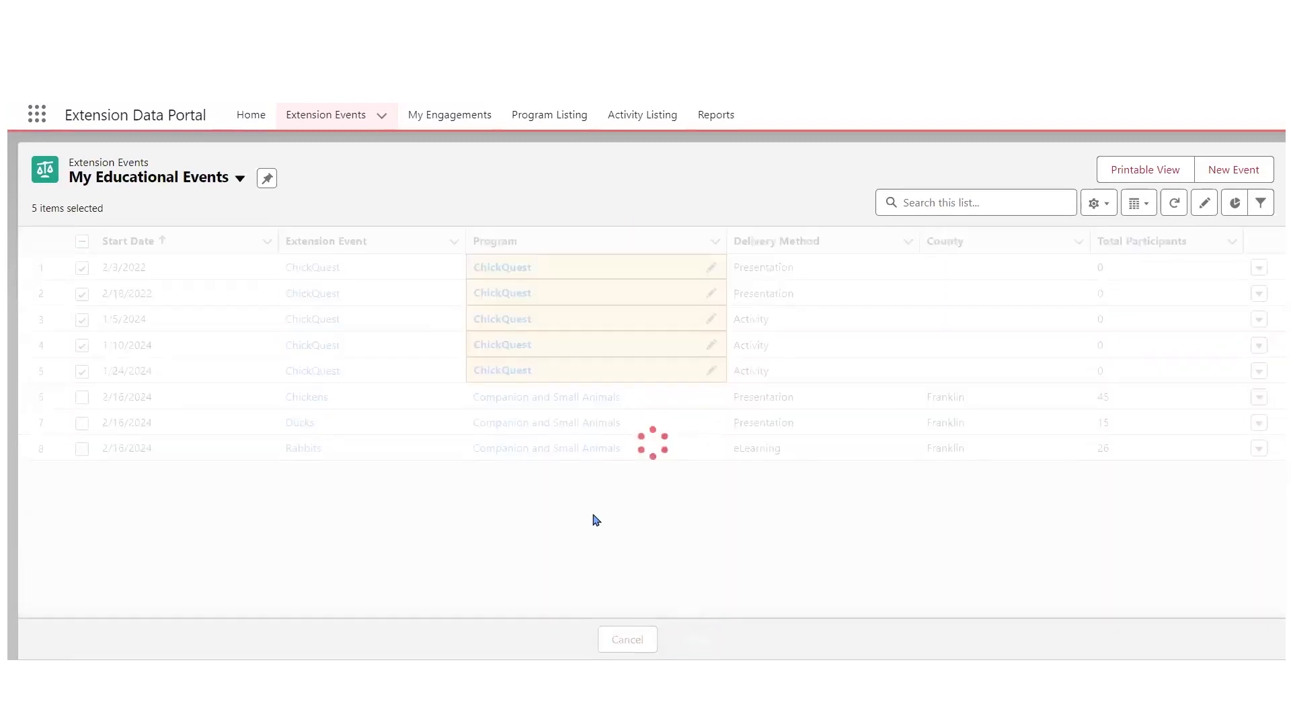